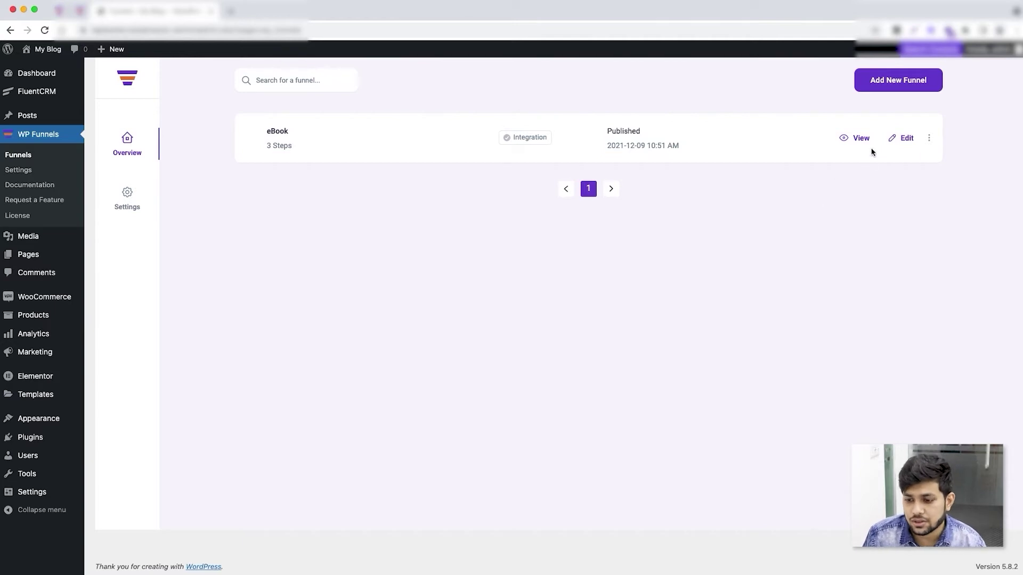
Create a new from-scratch funnel named Test101.
{"action": "left_click", "coordinate": [883, 82]}
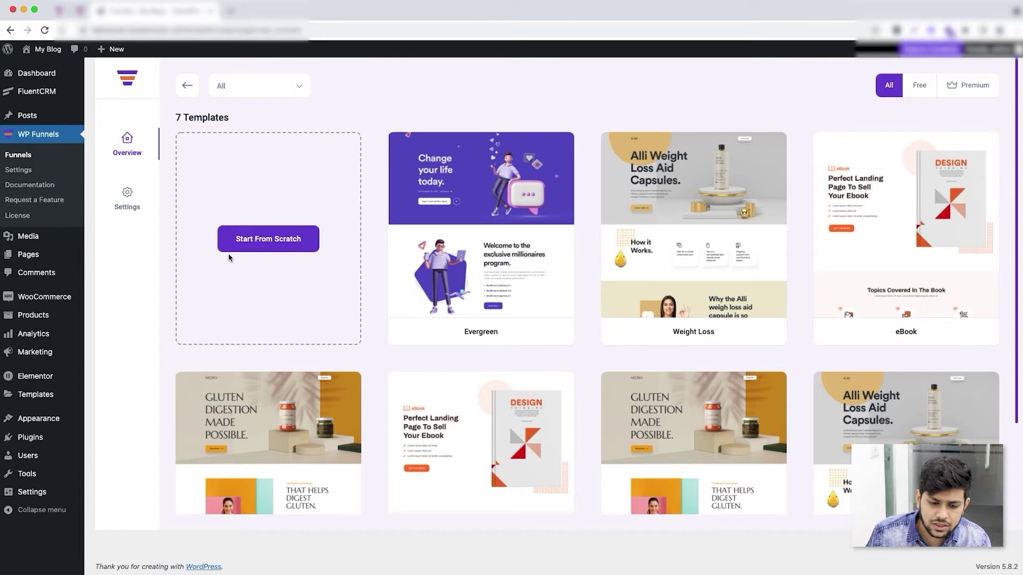
{"action": "left_click", "coordinate": [268, 240]}
{"action": "left_click", "coordinate": [535, 220]}
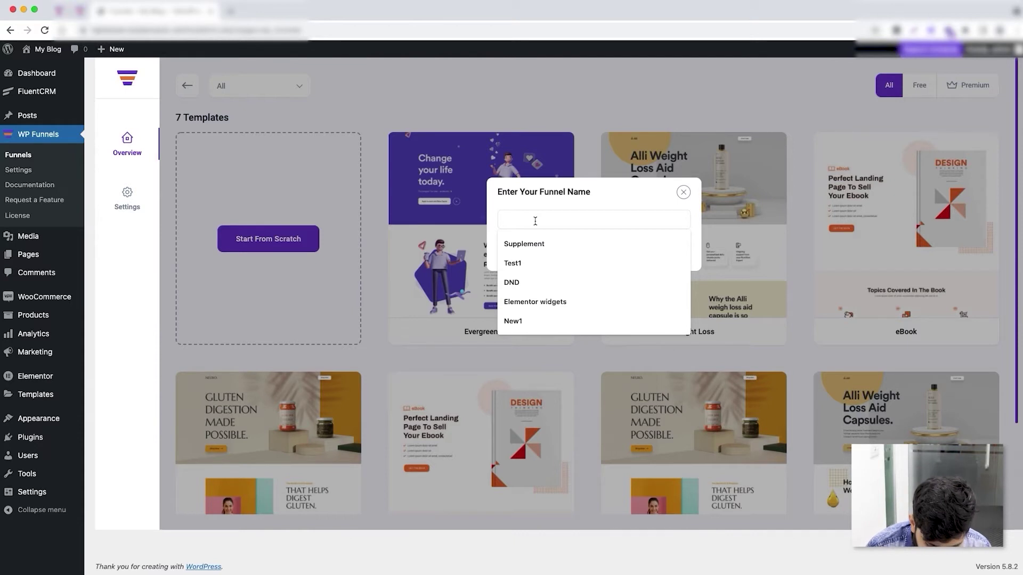
{"action": "type", "text": "Test"}
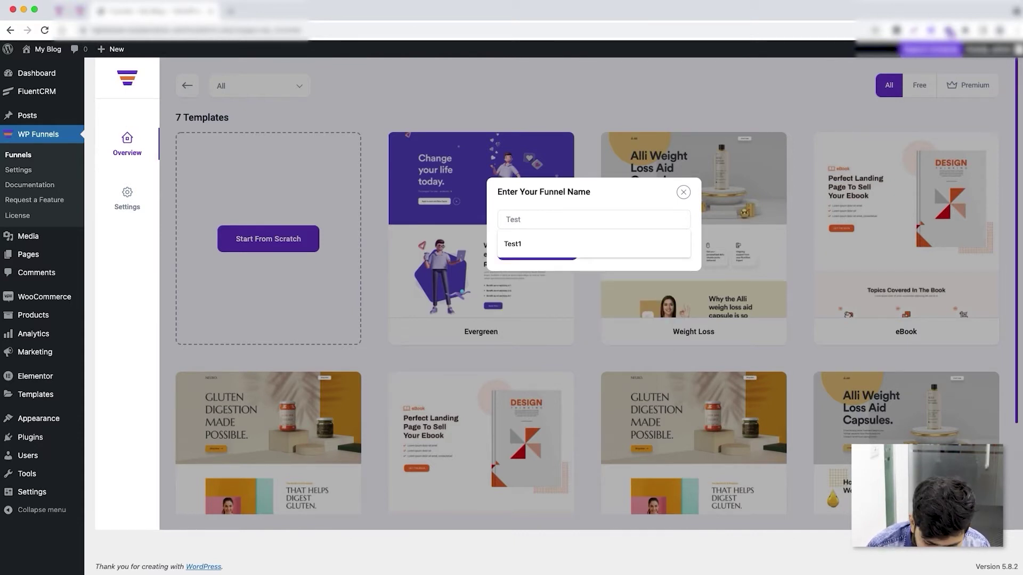
{"action": "type", "text": "101"}
{"action": "left_click", "coordinate": [544, 252]}
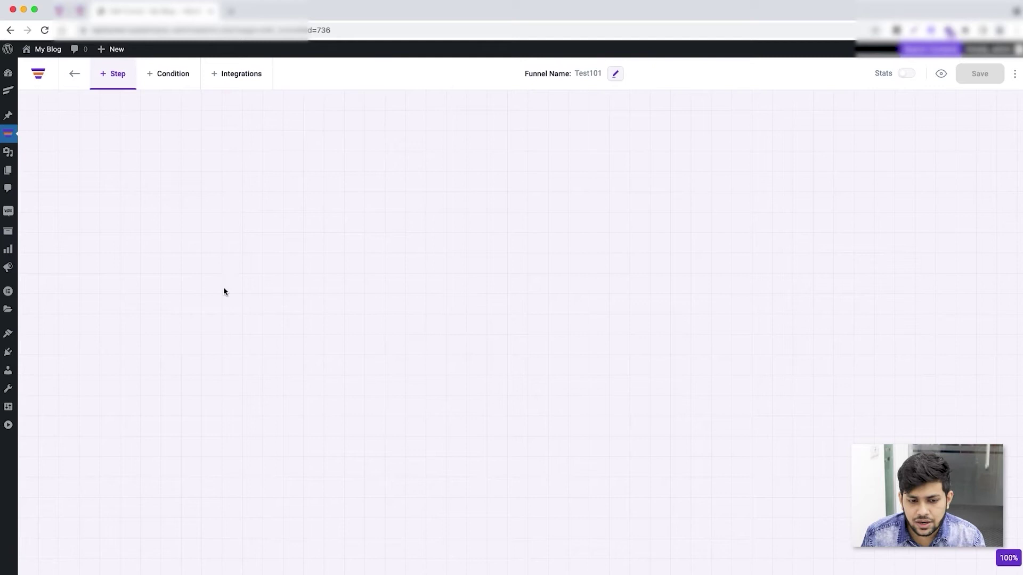
Look through the Checkout, Thank You, Upsell and Downsell step templates, then return to Landing.
{"action": "left_click", "coordinate": [112, 80]}
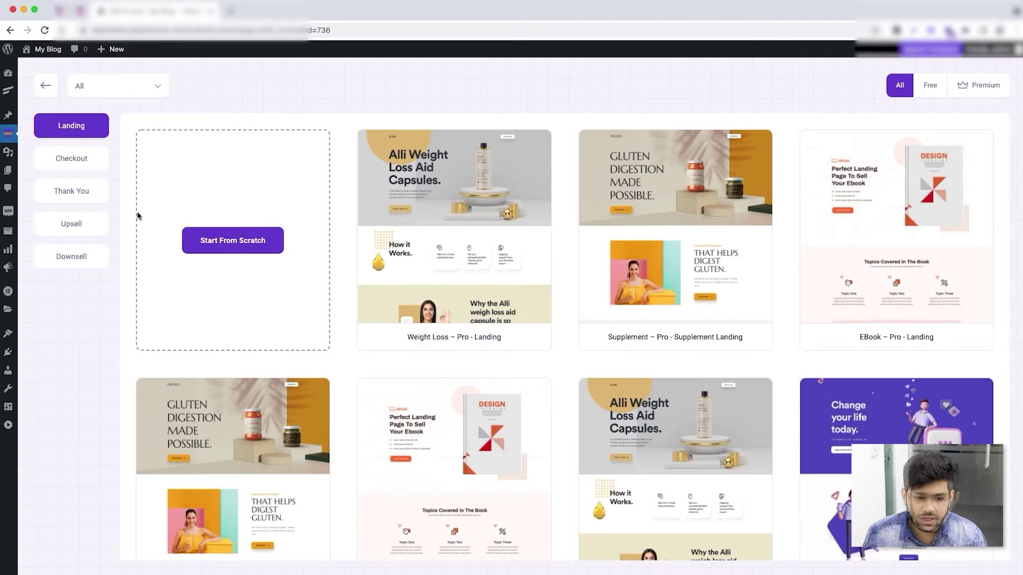
{"action": "left_click", "coordinate": [87, 157]}
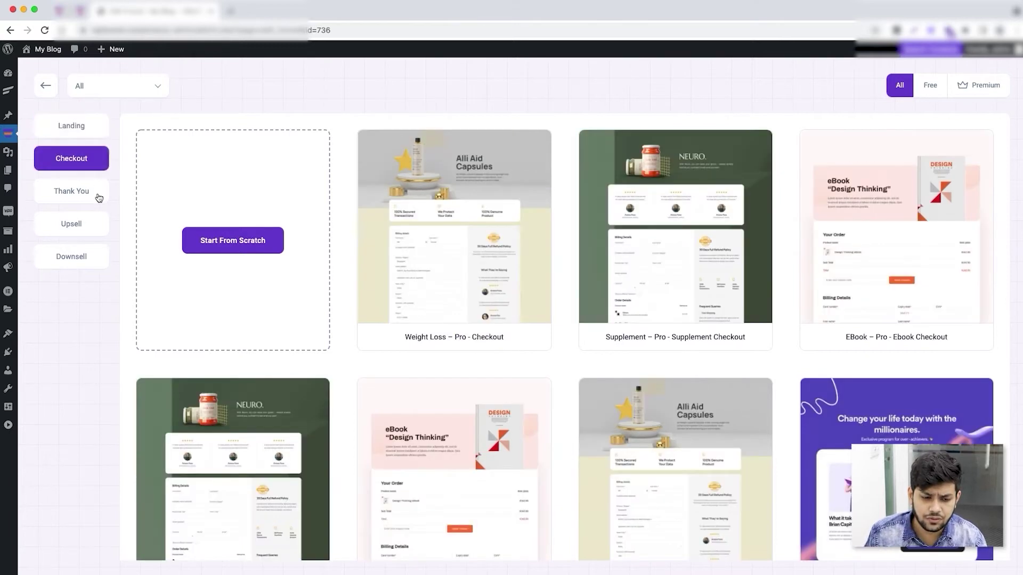
{"action": "left_click", "coordinate": [96, 198]}
{"action": "left_click", "coordinate": [89, 226]}
{"action": "left_click", "coordinate": [94, 261]}
{"action": "left_click", "coordinate": [86, 136]}
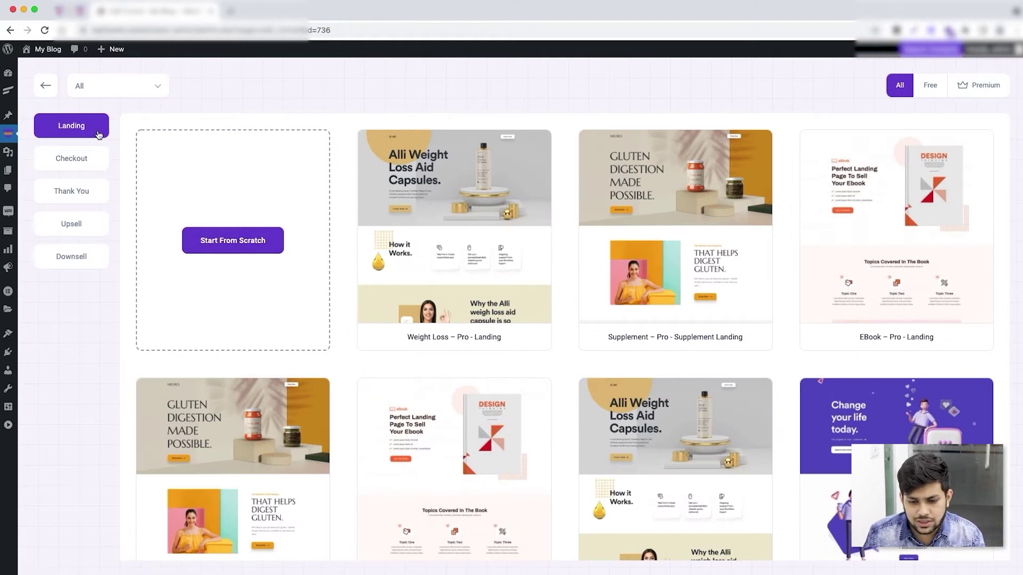
{"action": "scroll", "coordinate": [469, 336], "scroll_direction": "down", "scroll_amount": 3}
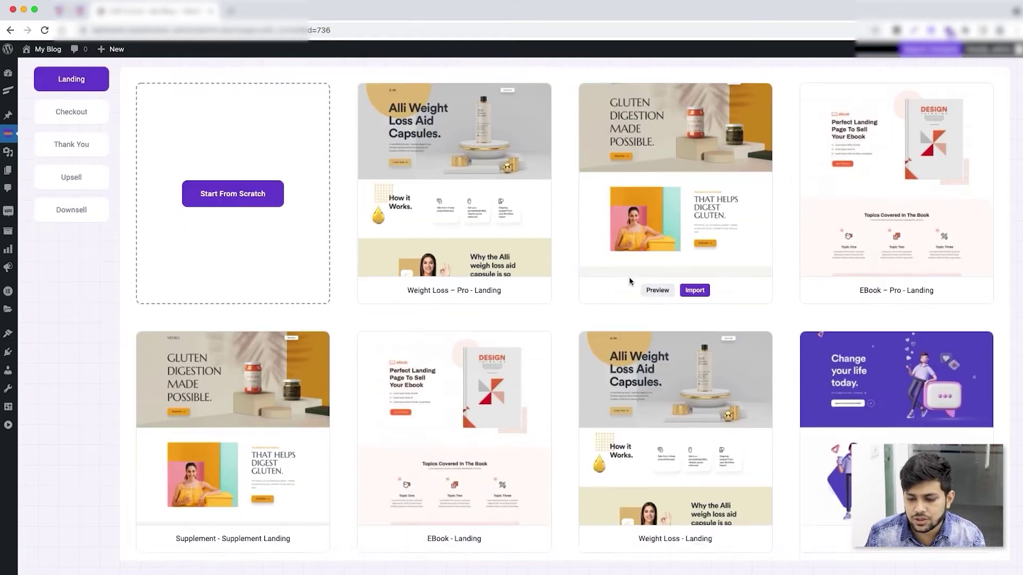
{"action": "mouse_move", "coordinate": [511, 264]}
{"action": "scroll", "coordinate": [514, 266], "scroll_direction": "up", "scroll_amount": 3}
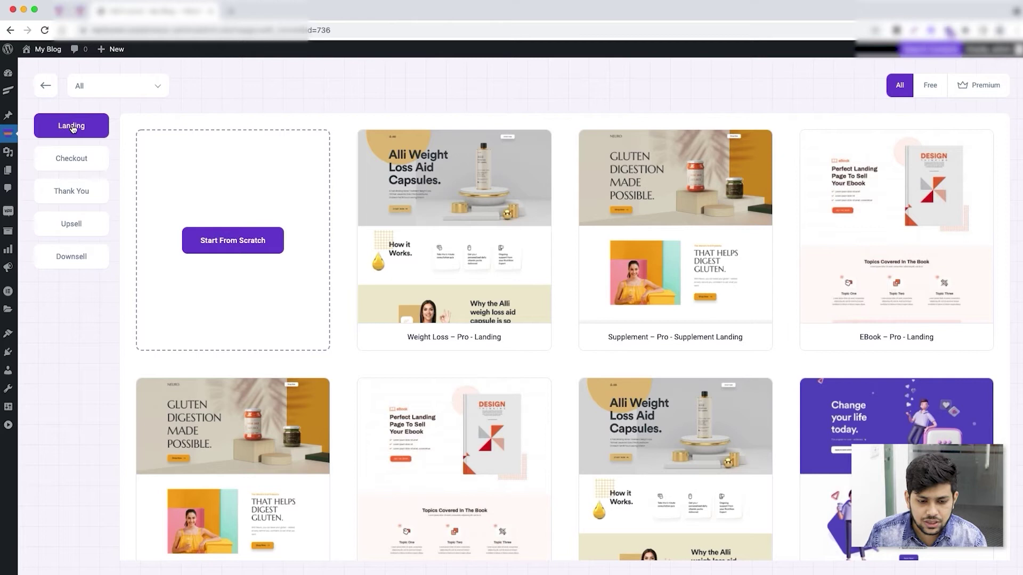
Create a blank Landing step named Landing 1 and position it on the canvas.
{"action": "left_click", "coordinate": [256, 247]}
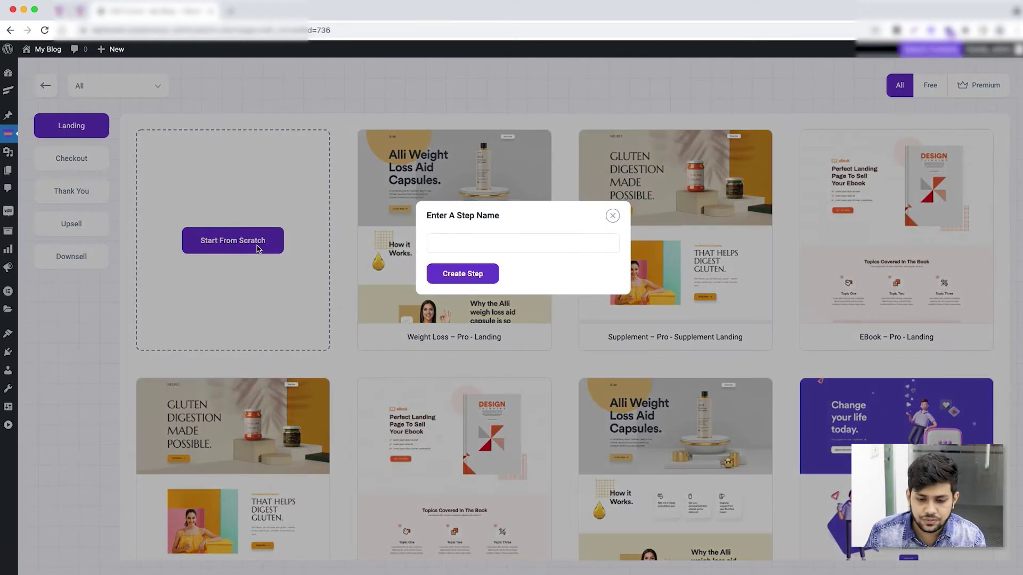
{"action": "type", "text": "Landing 1"}
{"action": "left_click", "coordinate": [461, 281]}
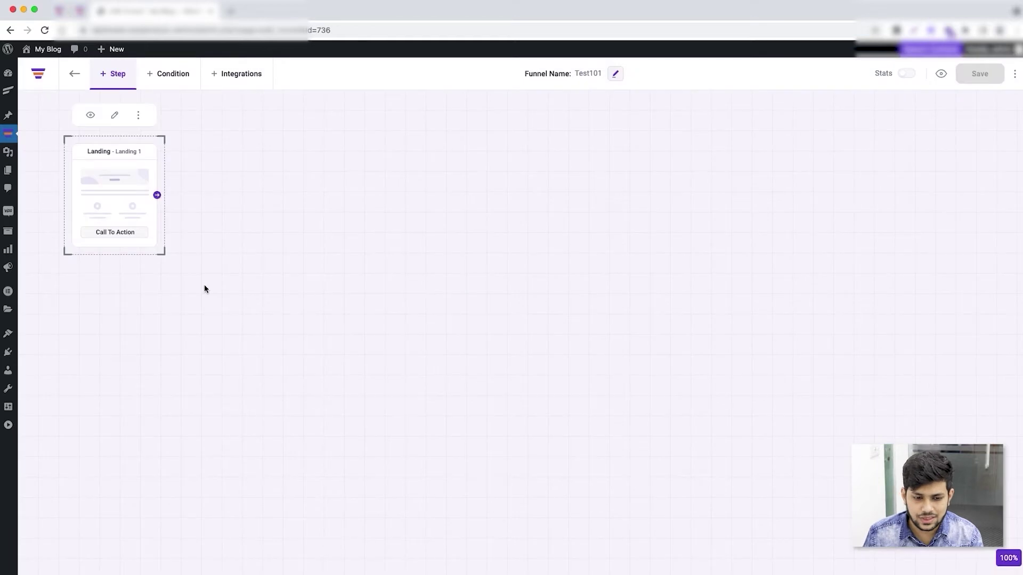
{"action": "left_click_drag", "start_coordinate": [107, 162], "coordinate": [164, 221]}
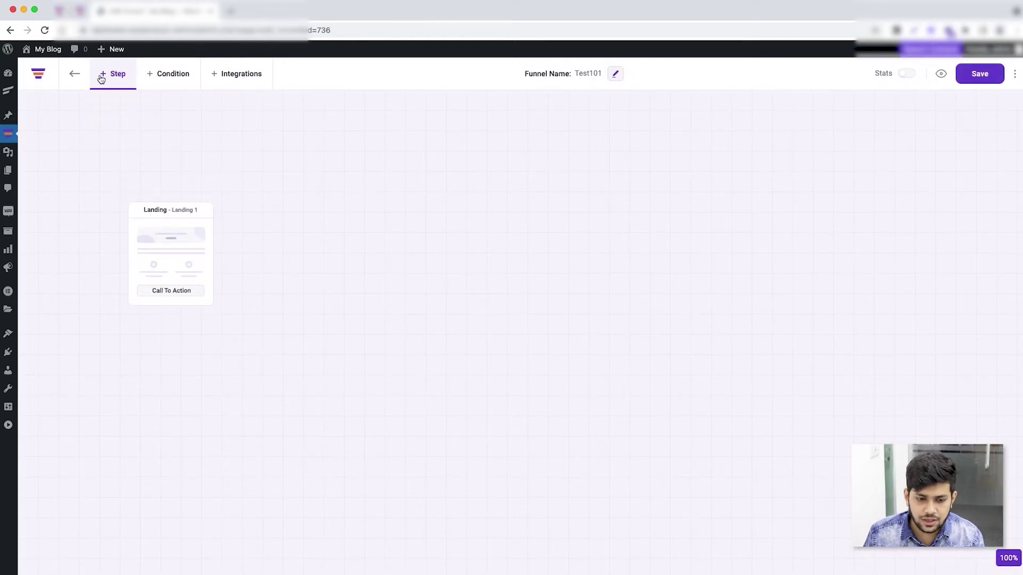
Add a from-scratch Checkout step named Checkout1 beside the Landing step.
{"action": "left_click", "coordinate": [102, 75]}
{"action": "left_click", "coordinate": [75, 160]}
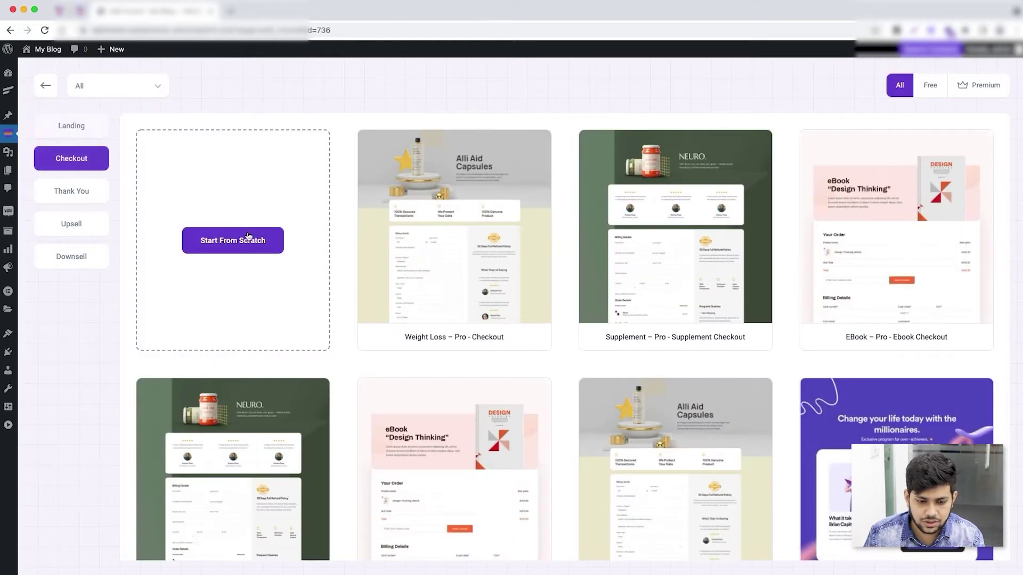
{"action": "left_click", "coordinate": [238, 244]}
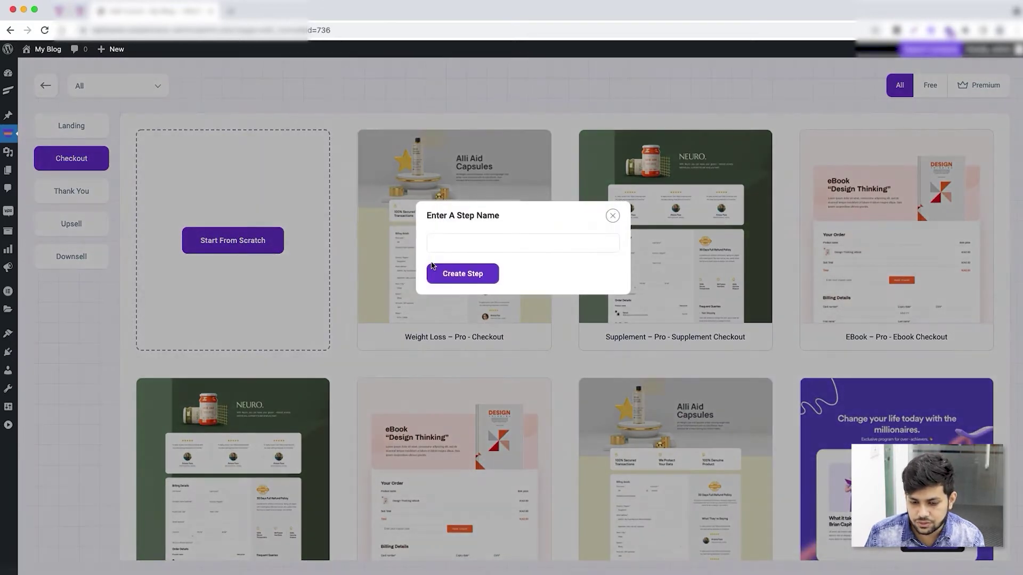
{"action": "type", "text": "Checkout1"}
{"action": "left_click", "coordinate": [487, 273]}
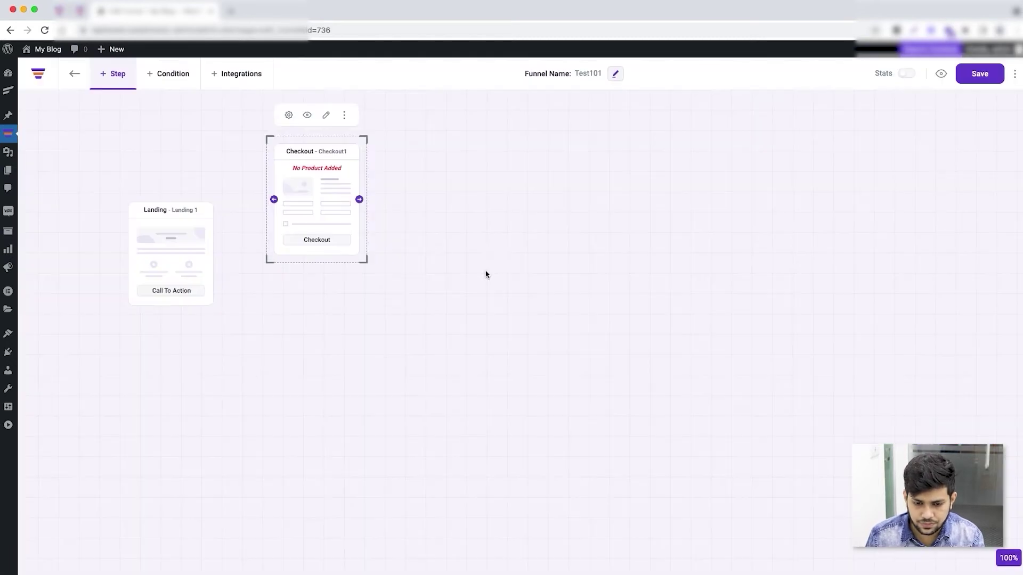
{"action": "left_click_drag", "start_coordinate": [311, 188], "coordinate": [346, 269]}
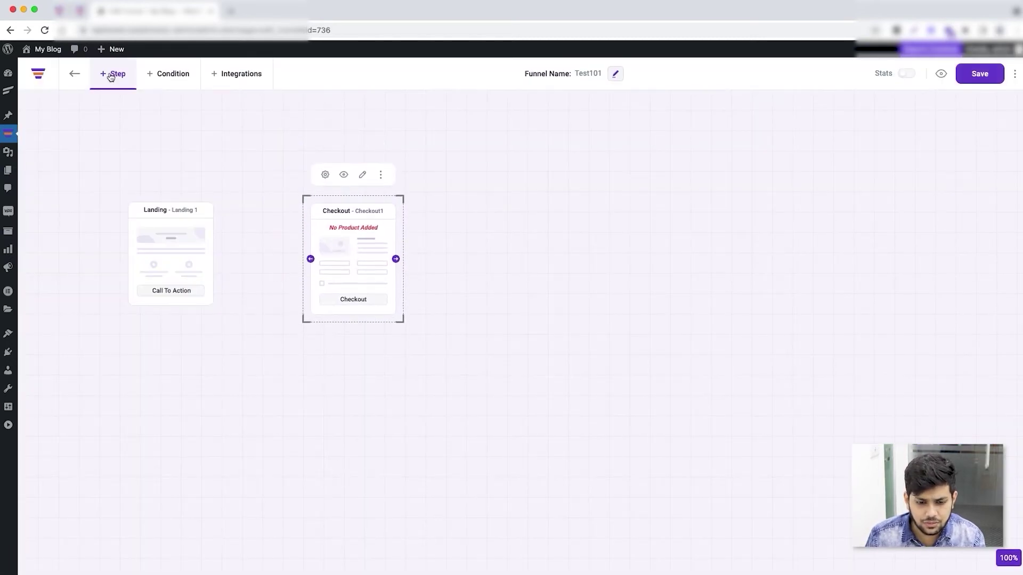
Add a from-scratch Thank You step named Thank You 1.
{"action": "left_click", "coordinate": [111, 75]}
{"action": "left_click", "coordinate": [84, 203]}
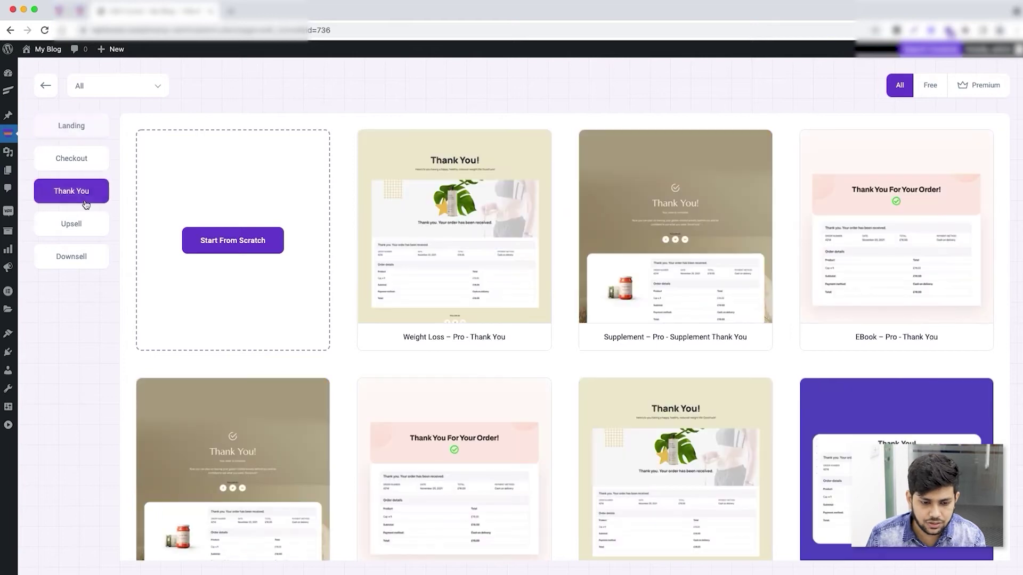
{"action": "left_click", "coordinate": [235, 246]}
{"action": "type", "text": "Thank you 1"}
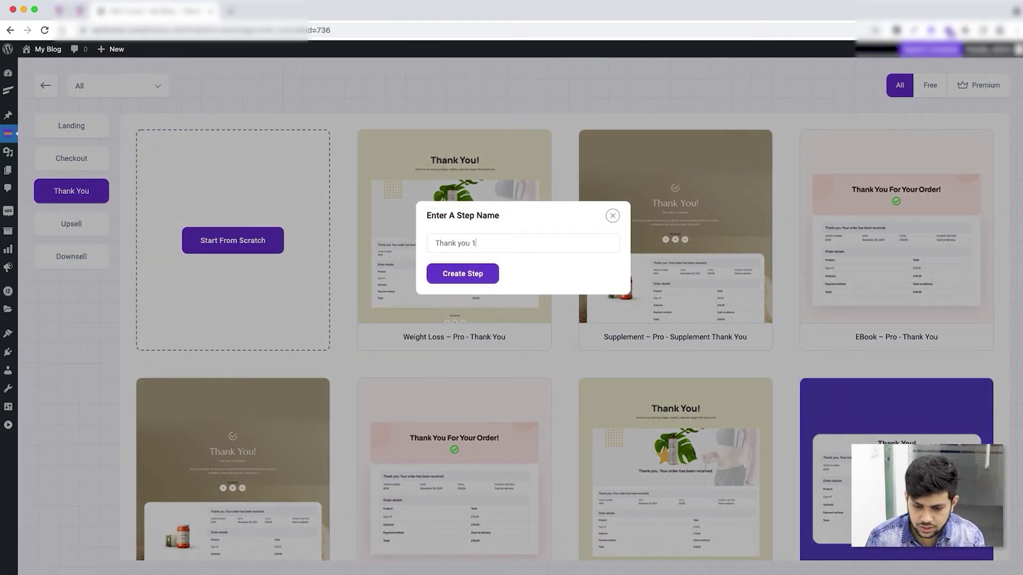
{"action": "left_click", "coordinate": [471, 277]}
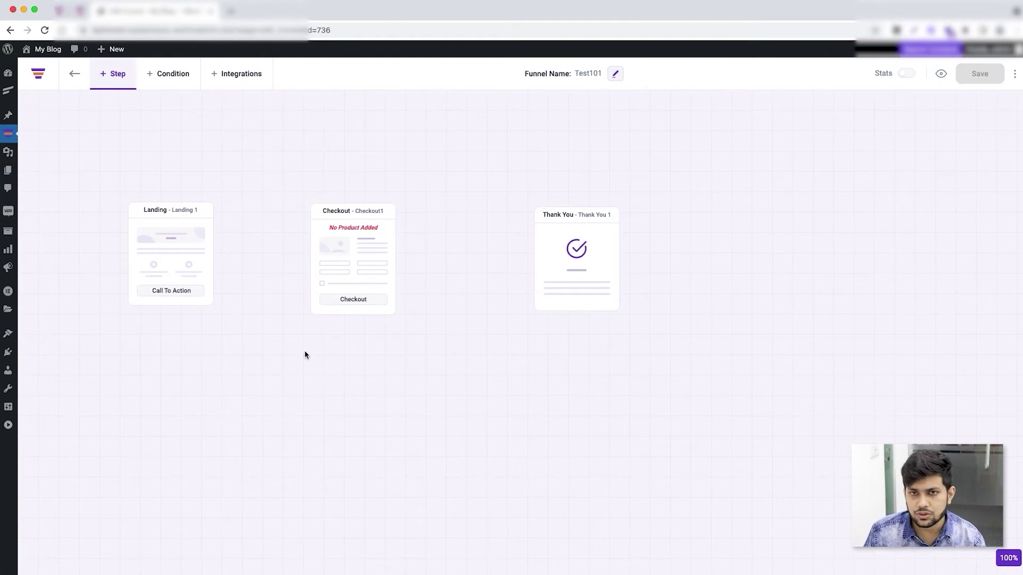
Connect Landing 1 to Checkout1 and Checkout1 to Thank You 1, then tidy the card positions.
{"action": "left_click_drag", "start_coordinate": [155, 241], "coordinate": [135, 290]}
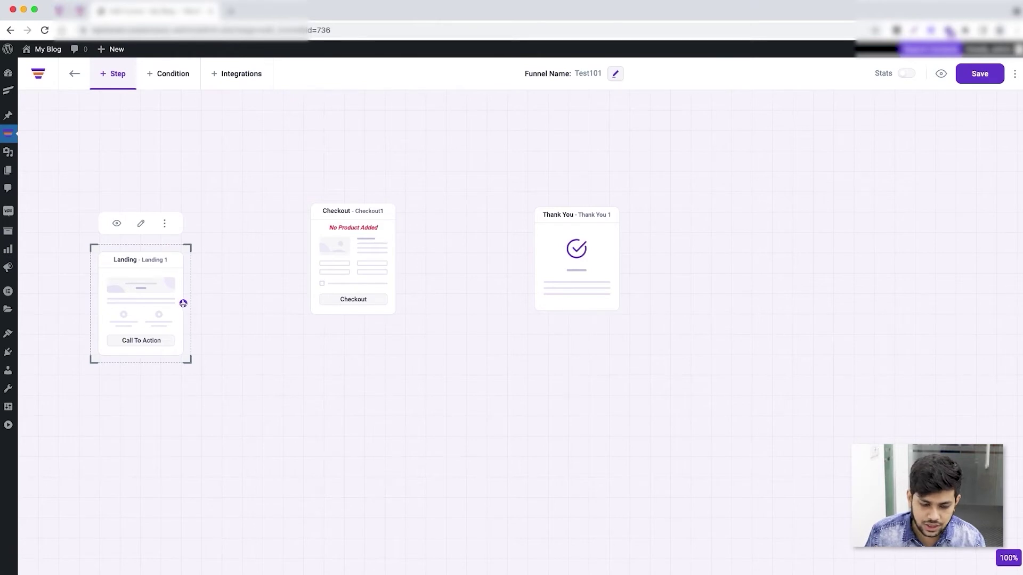
{"action": "left_click_drag", "start_coordinate": [183, 303], "coordinate": [346, 256]}
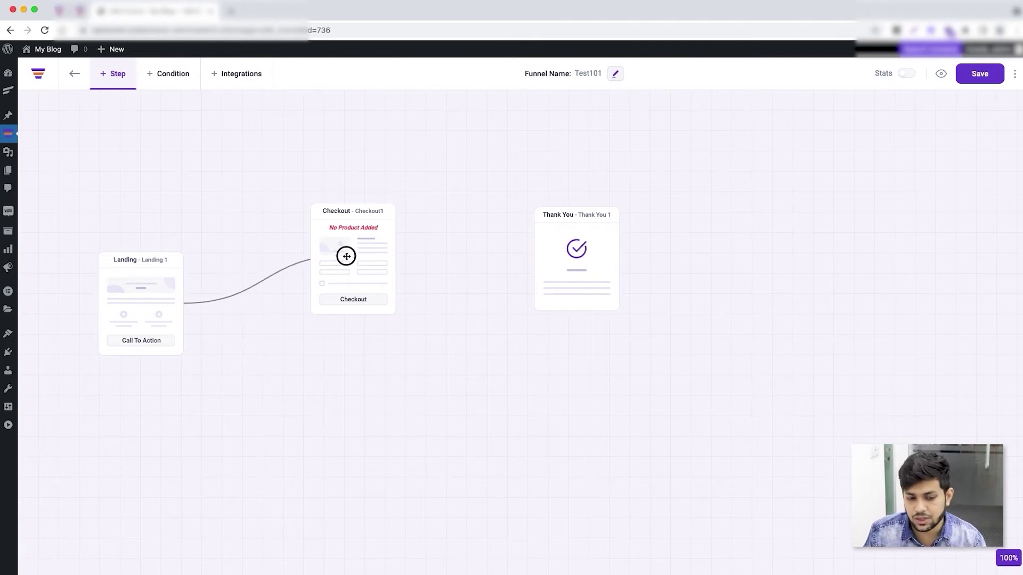
{"action": "left_click_drag", "start_coordinate": [346, 256], "coordinate": [358, 267]}
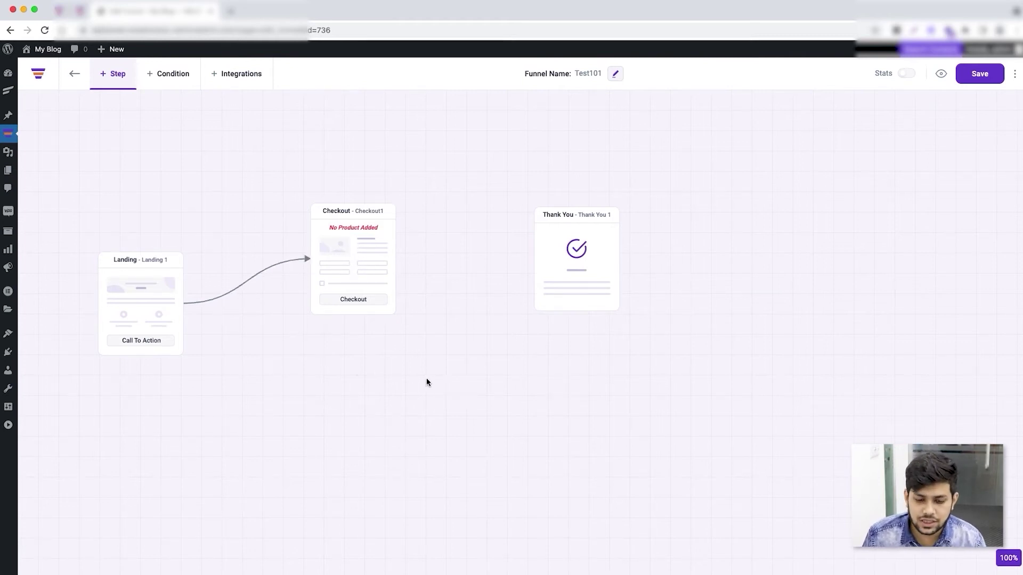
{"action": "mouse_move", "coordinate": [370, 266]}
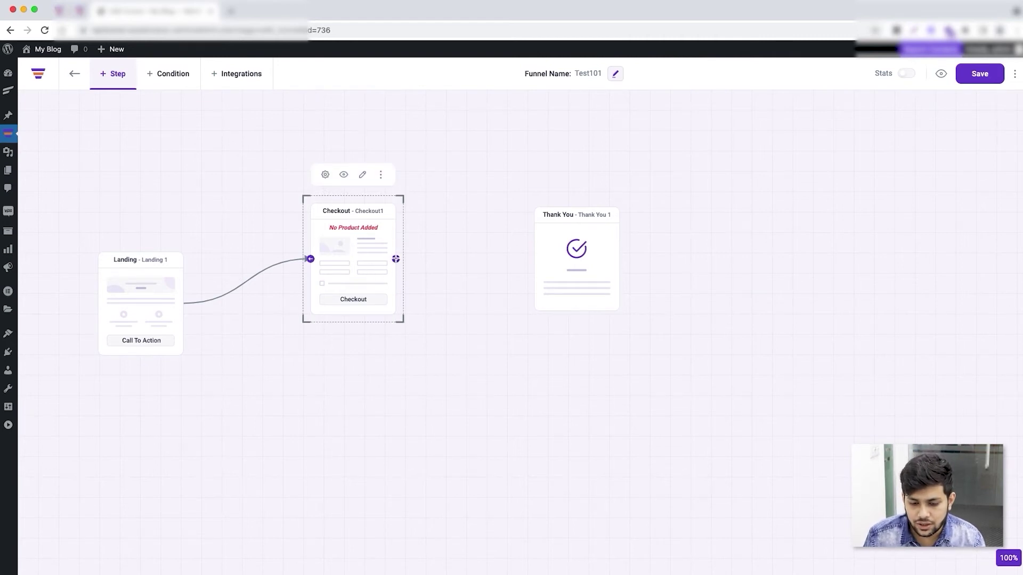
{"action": "left_click_drag", "start_coordinate": [396, 259], "coordinate": [572, 250]}
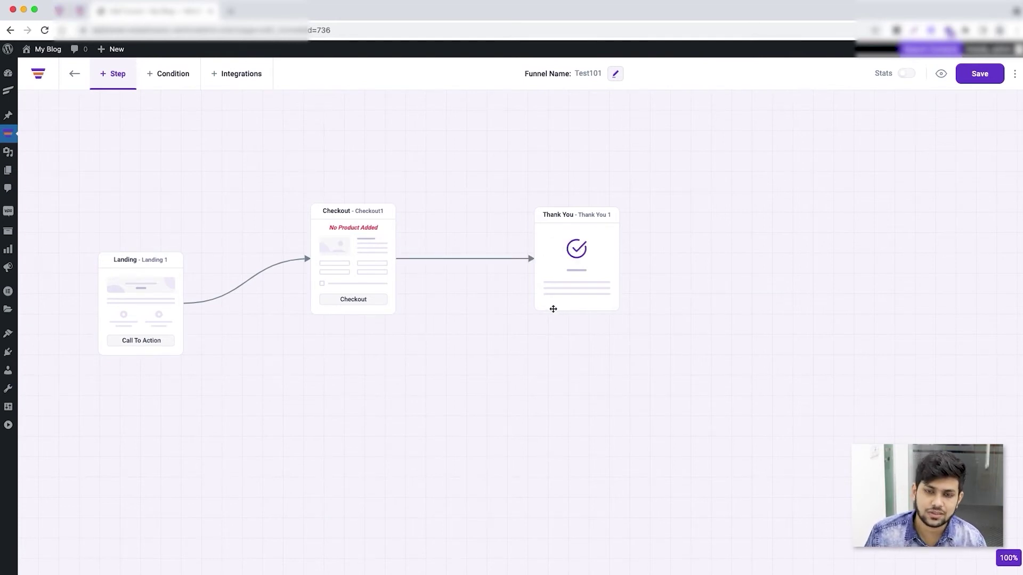
{"action": "left_click_drag", "start_coordinate": [578, 283], "coordinate": [613, 327]}
{"action": "left_click_drag", "start_coordinate": [382, 296], "coordinate": [375, 267]}
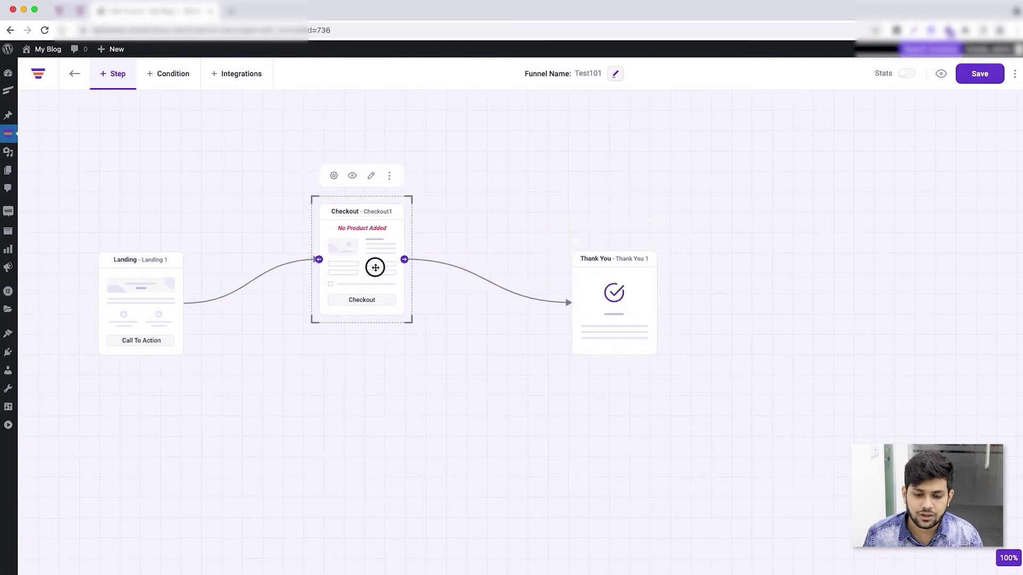
{"action": "left_click", "coordinate": [486, 368]}
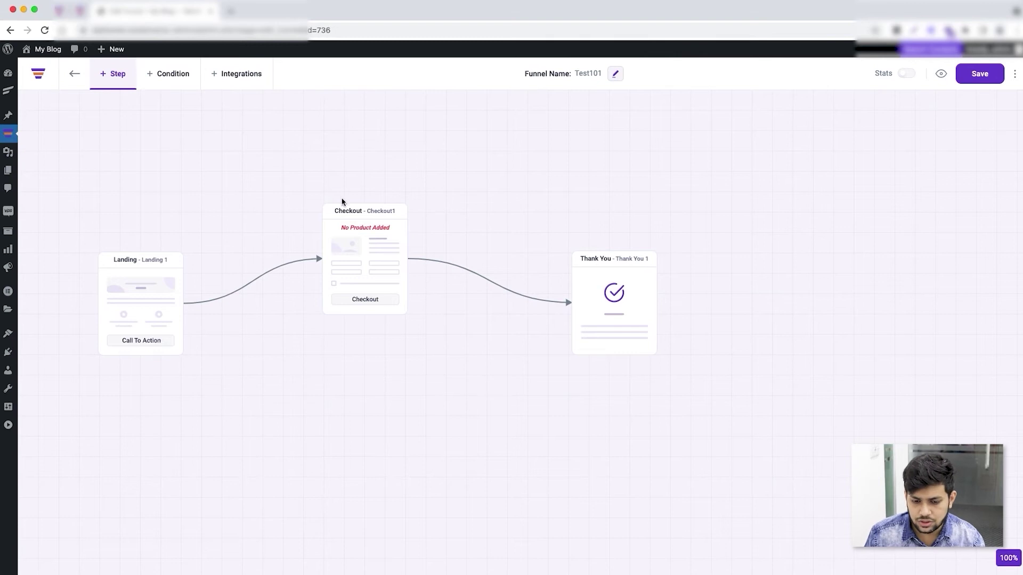
Add the Design Thinking - eBook product (20.00$, quantity 1) to Checkout1 and save.
{"action": "left_click", "coordinate": [347, 266]}
{"action": "left_click", "coordinate": [337, 175]}
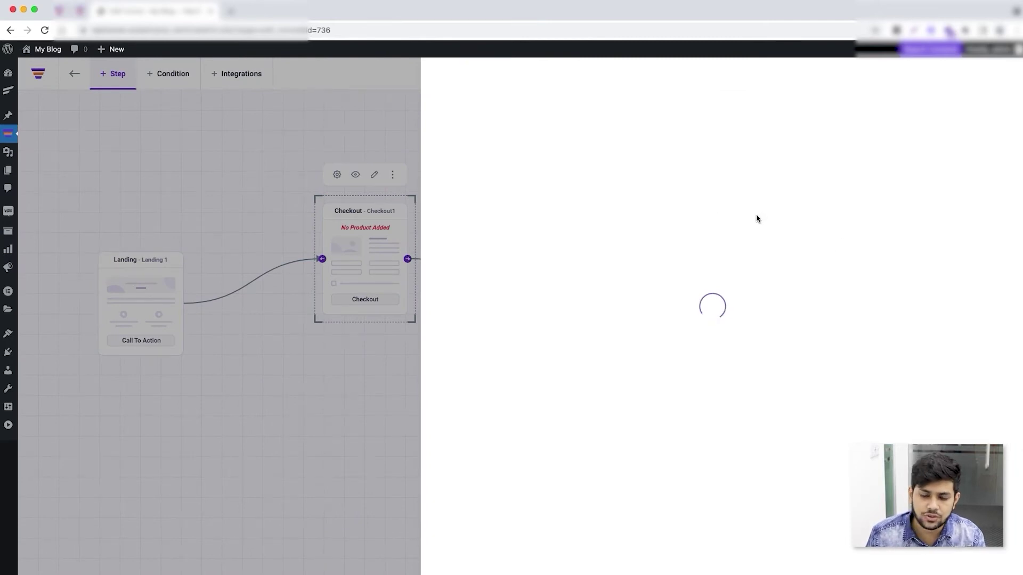
{"action": "left_click", "coordinate": [811, 172]}
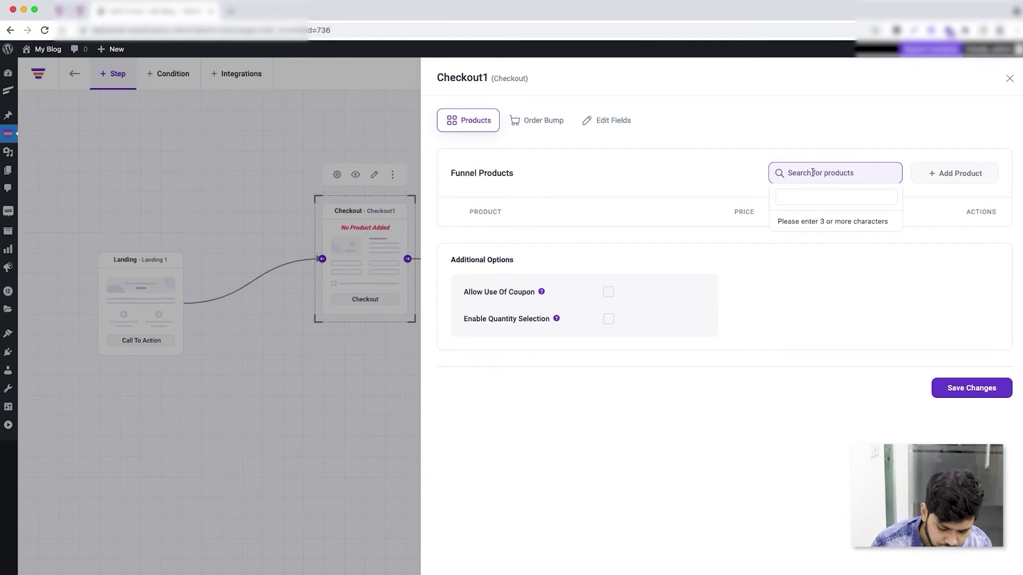
{"action": "type", "text": "design"}
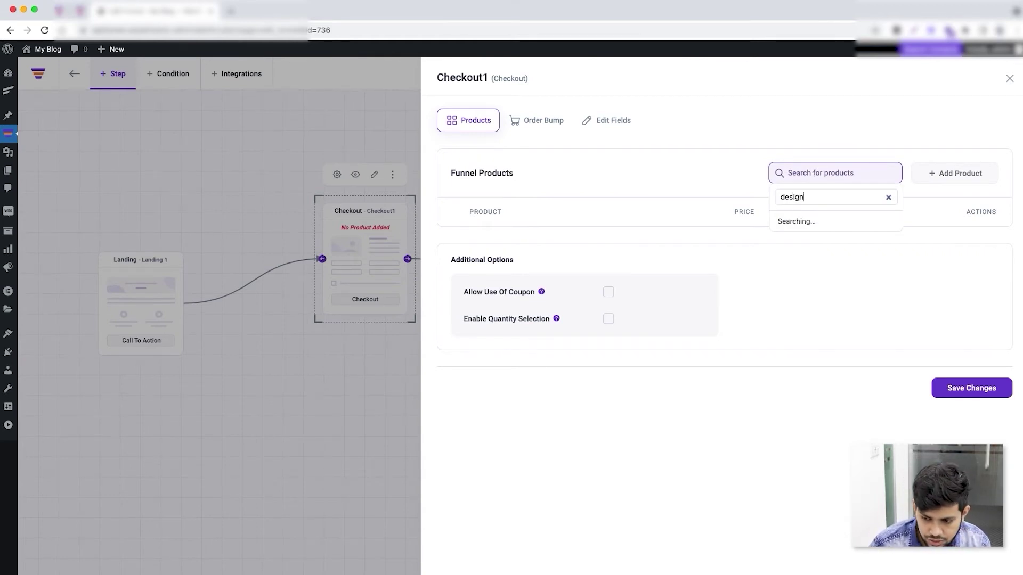
{"action": "left_click", "coordinate": [829, 221]}
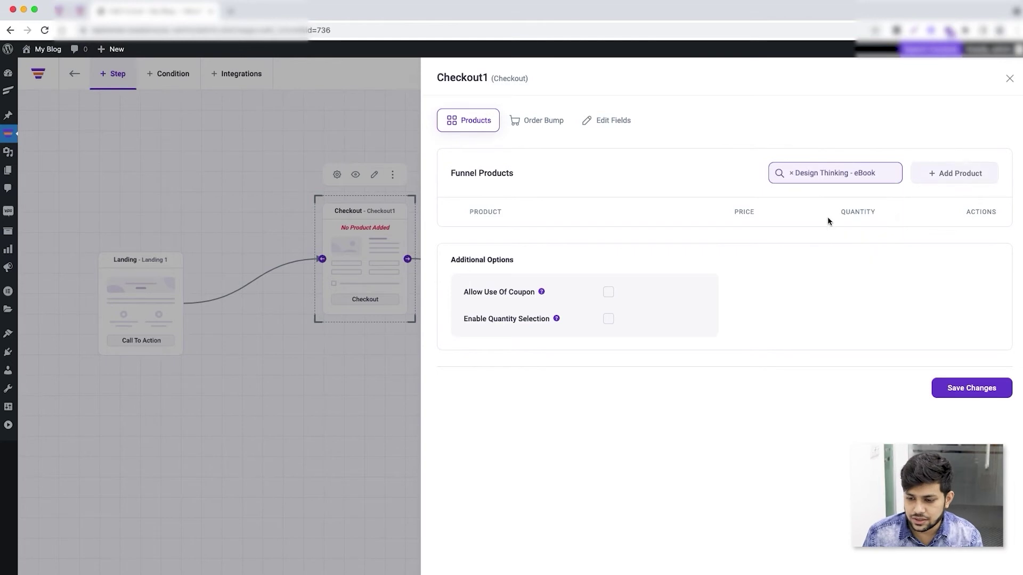
{"action": "left_click", "coordinate": [932, 177]}
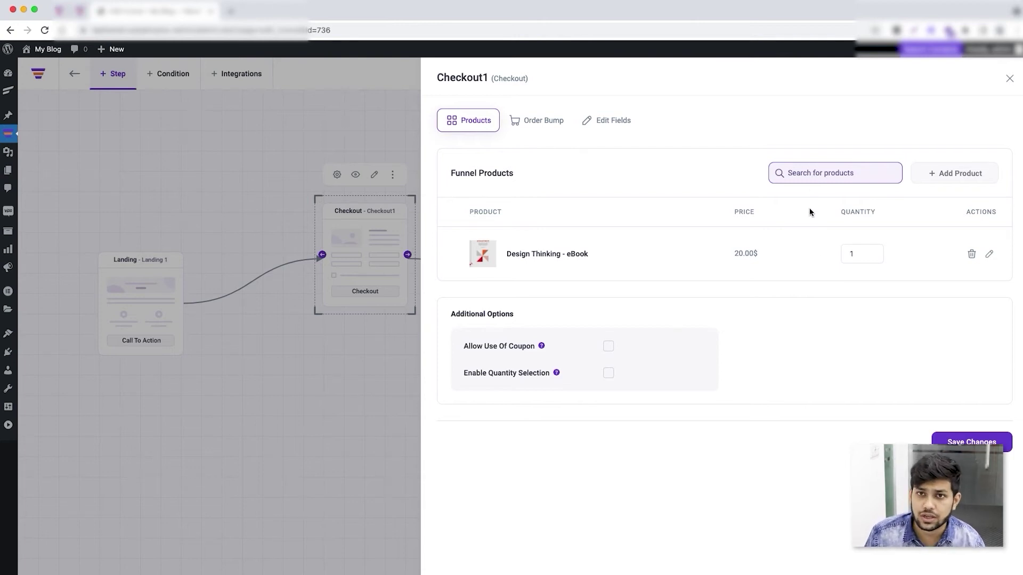
{"action": "left_click", "coordinate": [958, 436]}
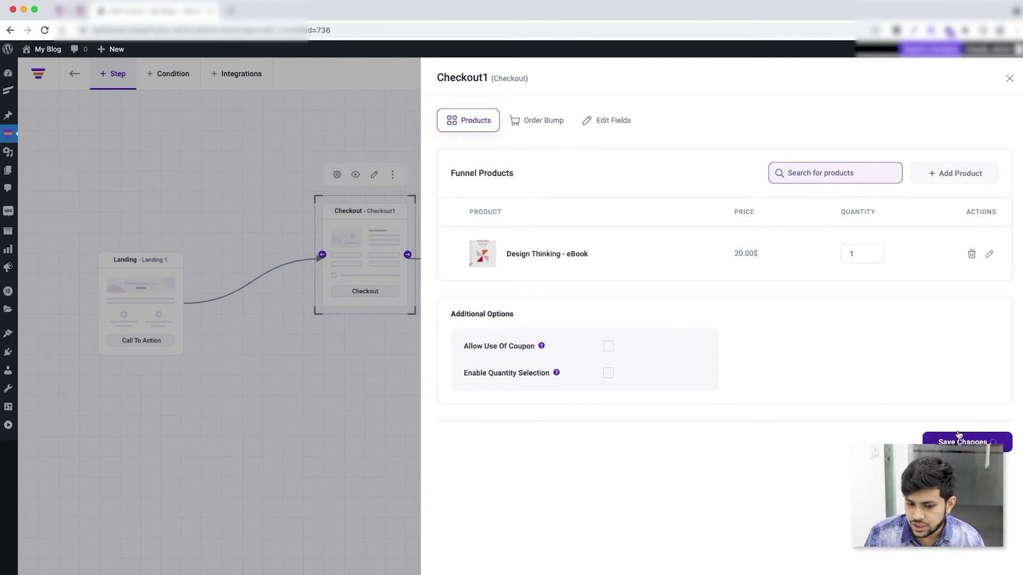
{"action": "left_click", "coordinate": [1008, 81]}
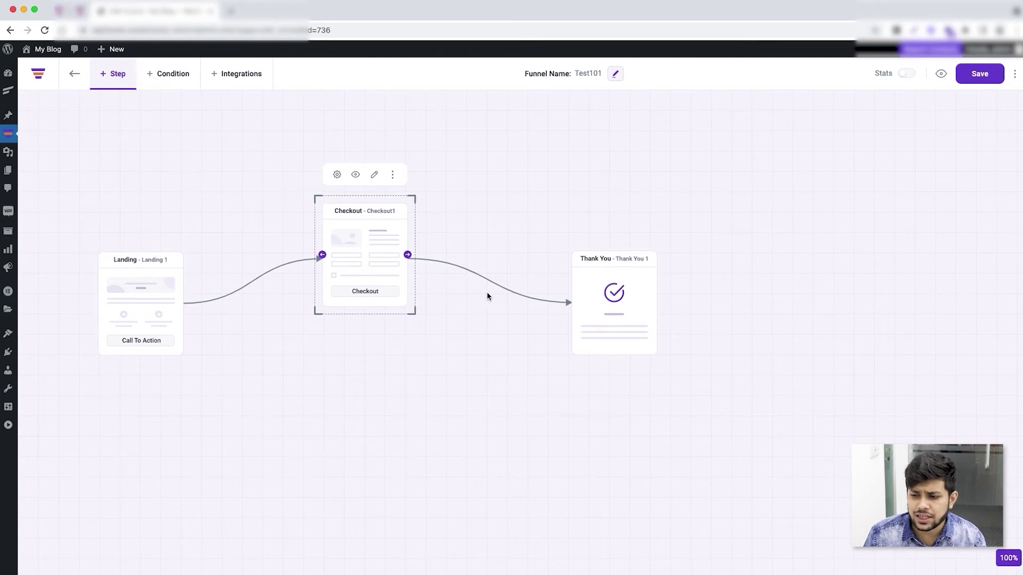
Save the funnel and shift the Thank You and Checkout cards into a cleaner layout.
{"action": "left_click", "coordinate": [996, 73]}
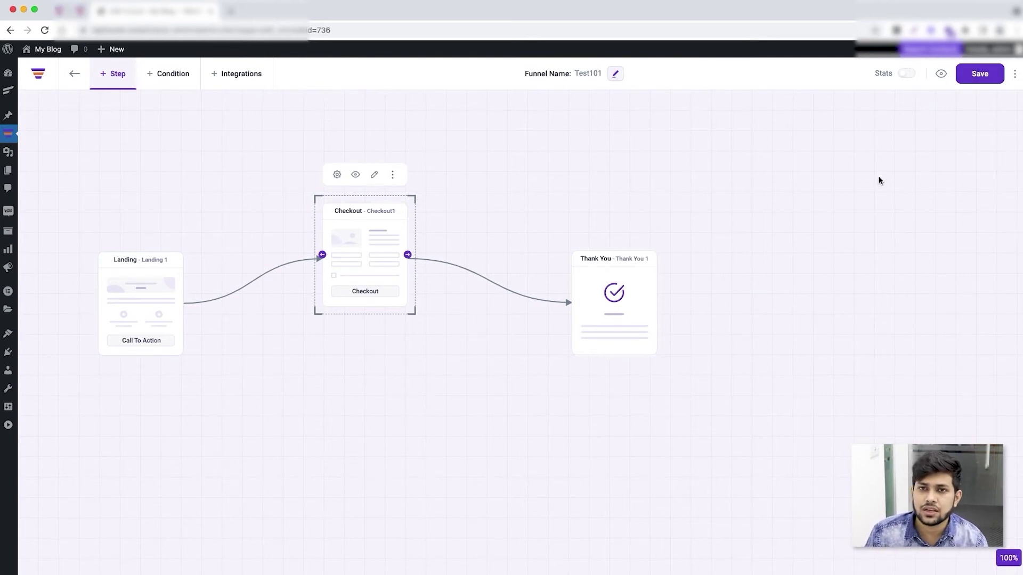
{"action": "left_click", "coordinate": [963, 80]}
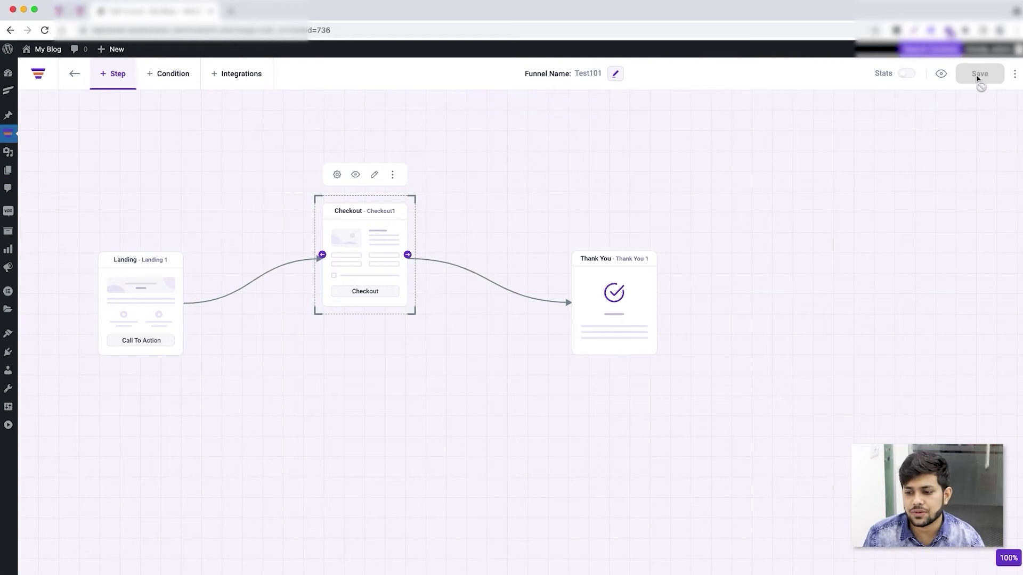
{"action": "left_click_drag", "start_coordinate": [619, 302], "coordinate": [657, 267]}
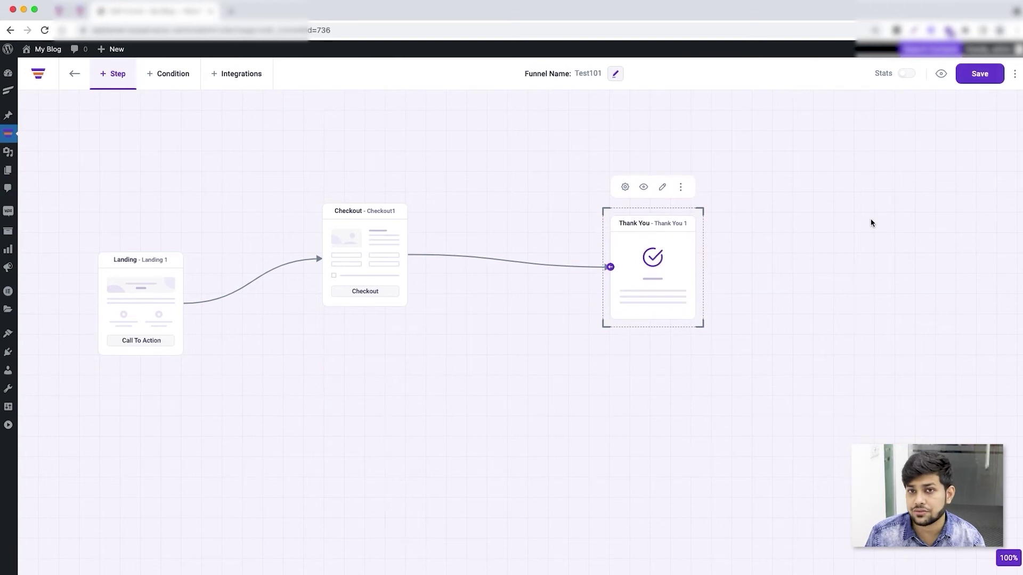
{"action": "left_click", "coordinate": [967, 70]}
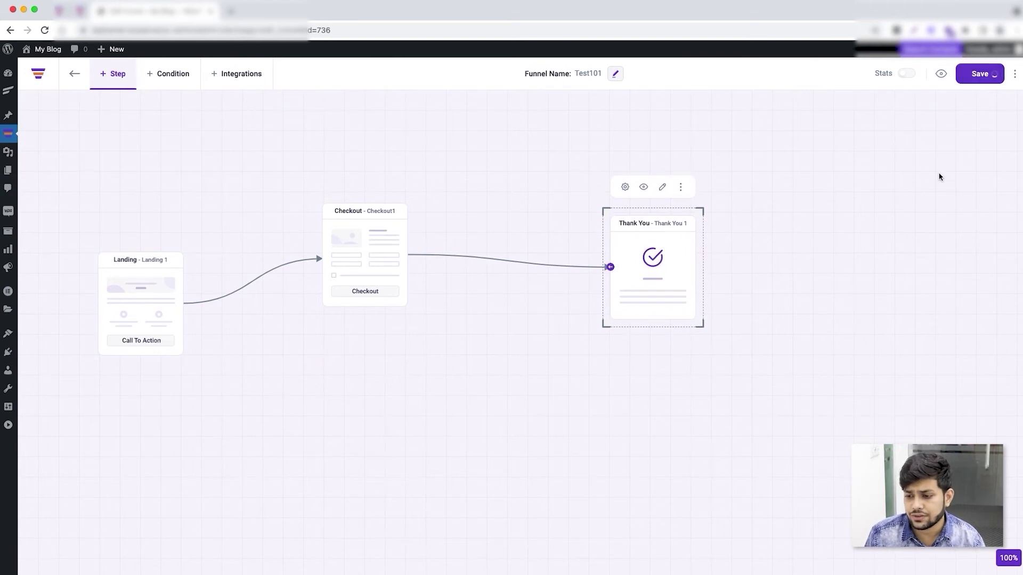
{"action": "left_click", "coordinate": [441, 339]}
{"action": "left_click_drag", "start_coordinate": [381, 279], "coordinate": [405, 308]}
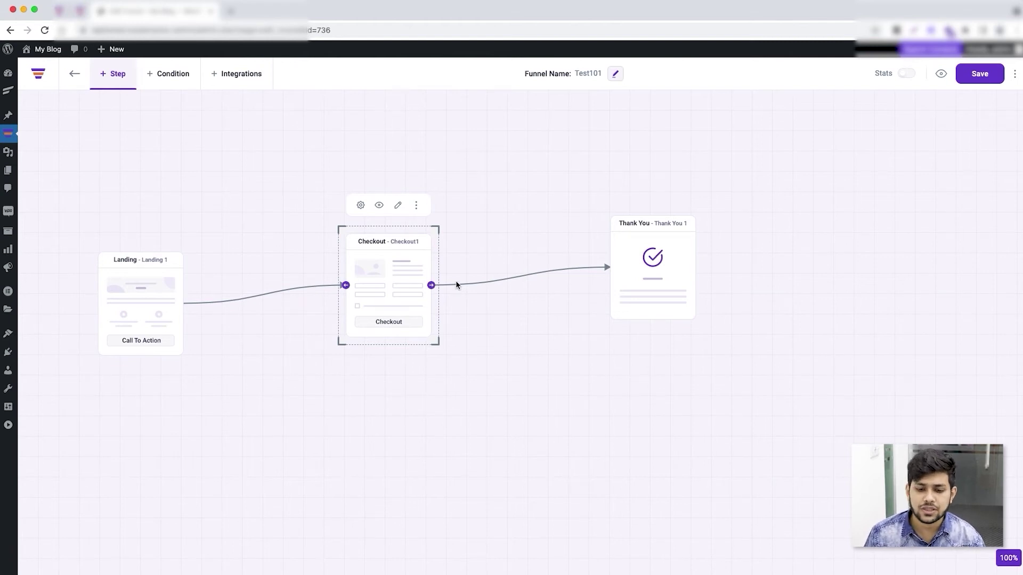
Preview the Checkout step, then open the Landing step in Elementor.
{"action": "left_click", "coordinate": [378, 206]}
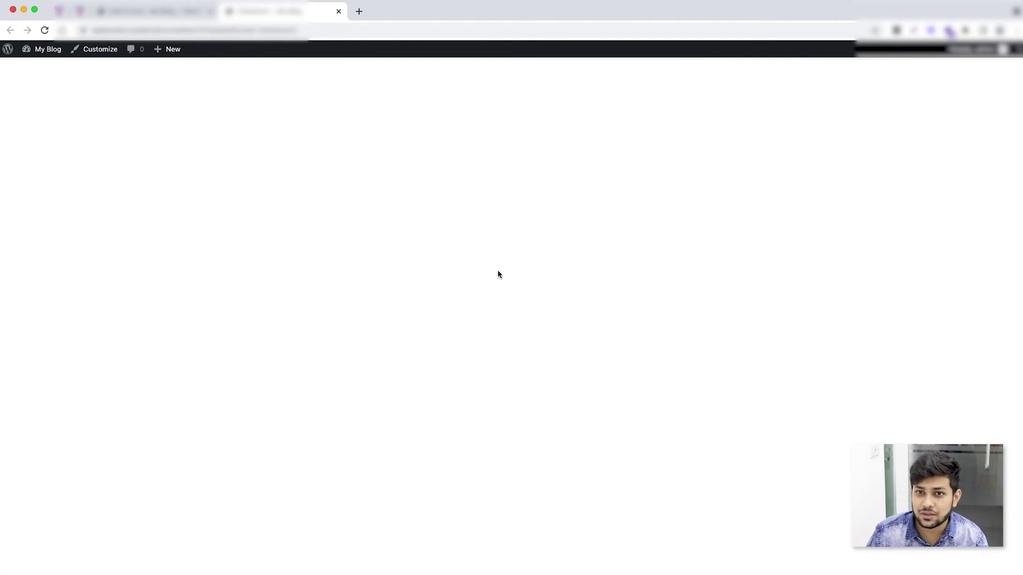
{"action": "left_click", "coordinate": [338, 11]}
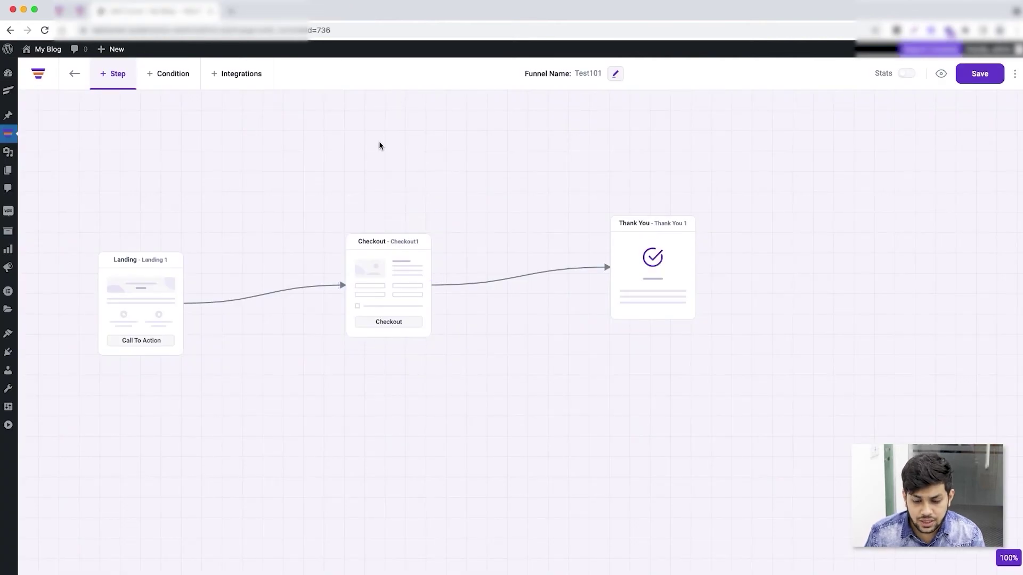
{"action": "left_click_drag", "start_coordinate": [313, 221], "coordinate": [400, 207]}
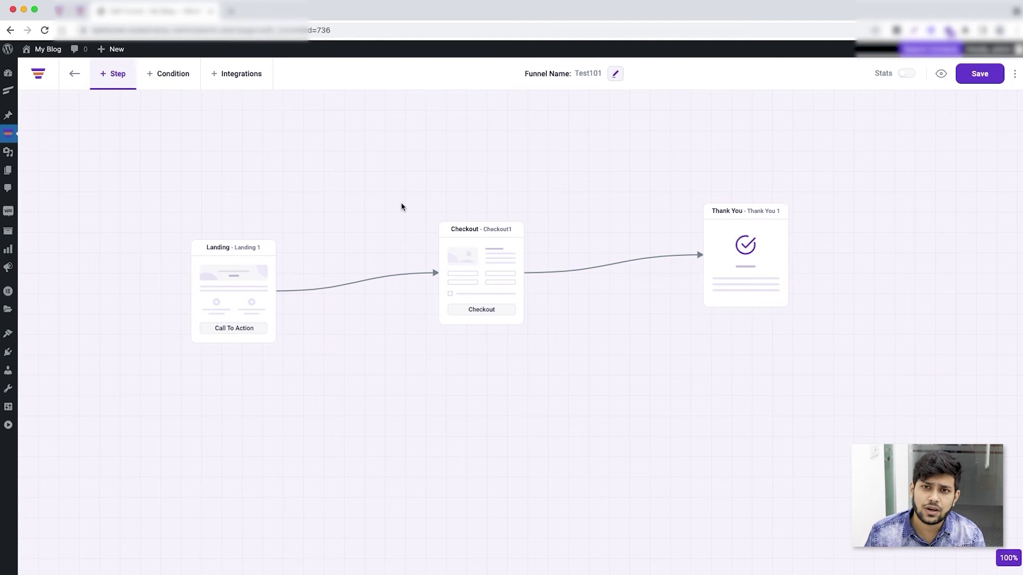
{"action": "mouse_move", "coordinate": [232, 288]}
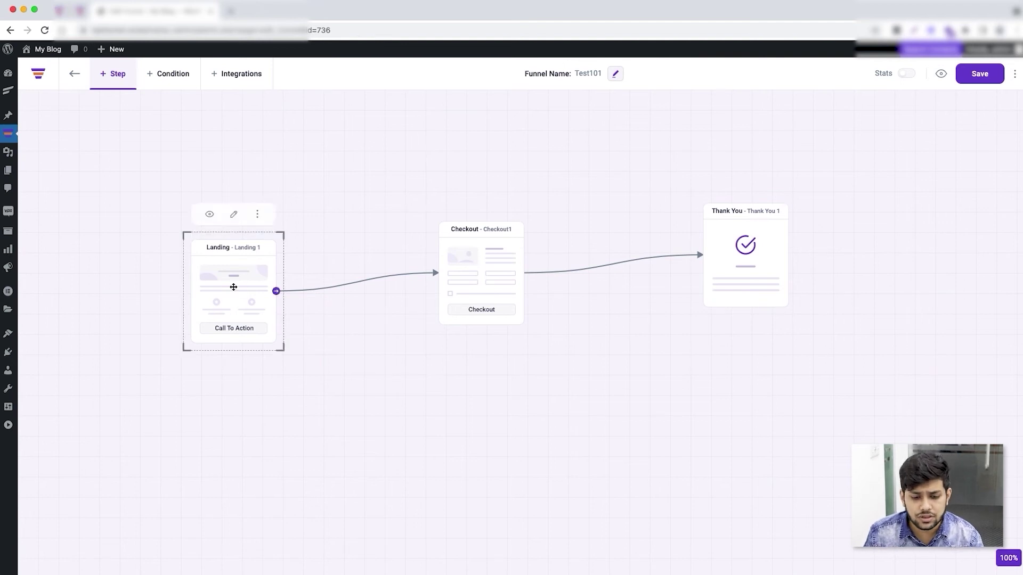
{"action": "left_click", "coordinate": [232, 213]}
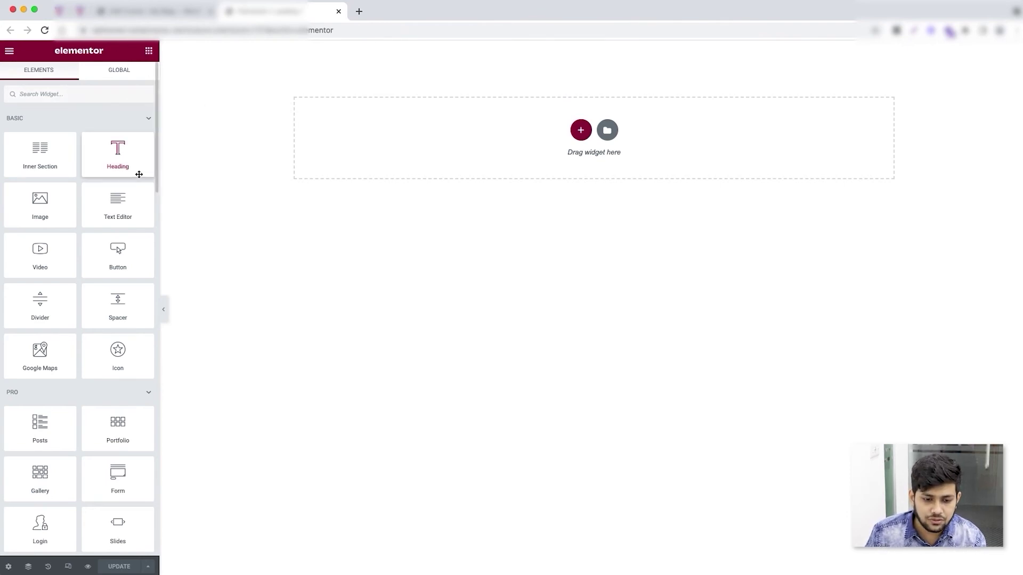
Scroll the Elements panel down to the WP FUNNELS widget group.
{"action": "scroll", "coordinate": [141, 169], "scroll_direction": "down", "scroll_amount": 15}
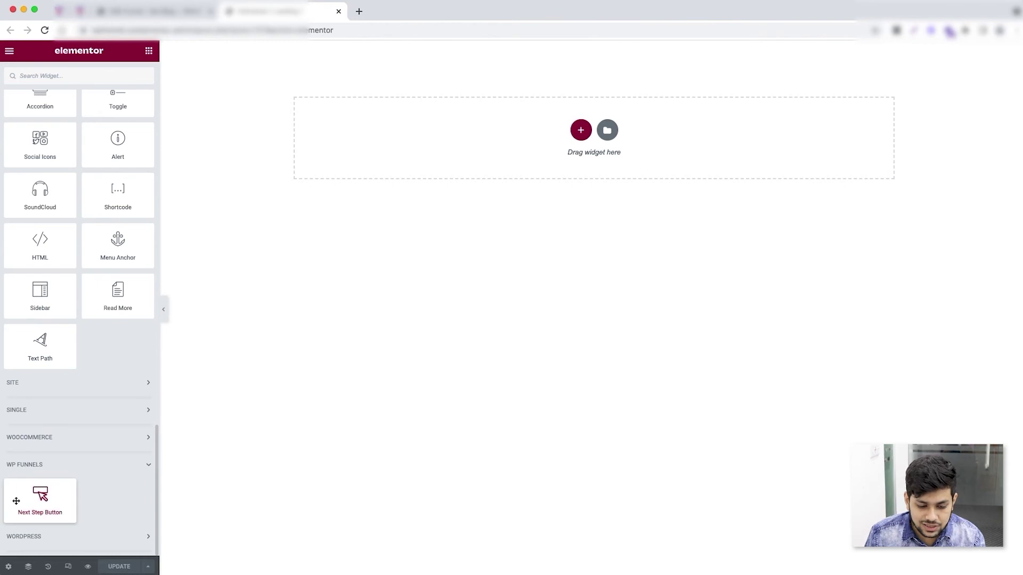
Place a Checkout-type Next Step Button on the Landing page and save it.
{"action": "left_click_drag", "start_coordinate": [32, 504], "coordinate": [546, 202]}
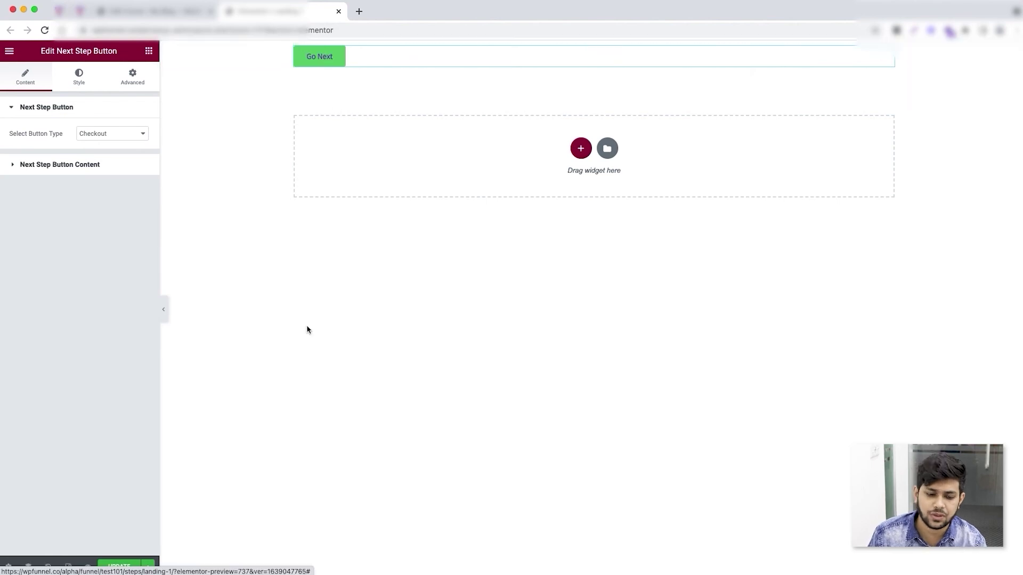
{"action": "left_click", "coordinate": [118, 567]}
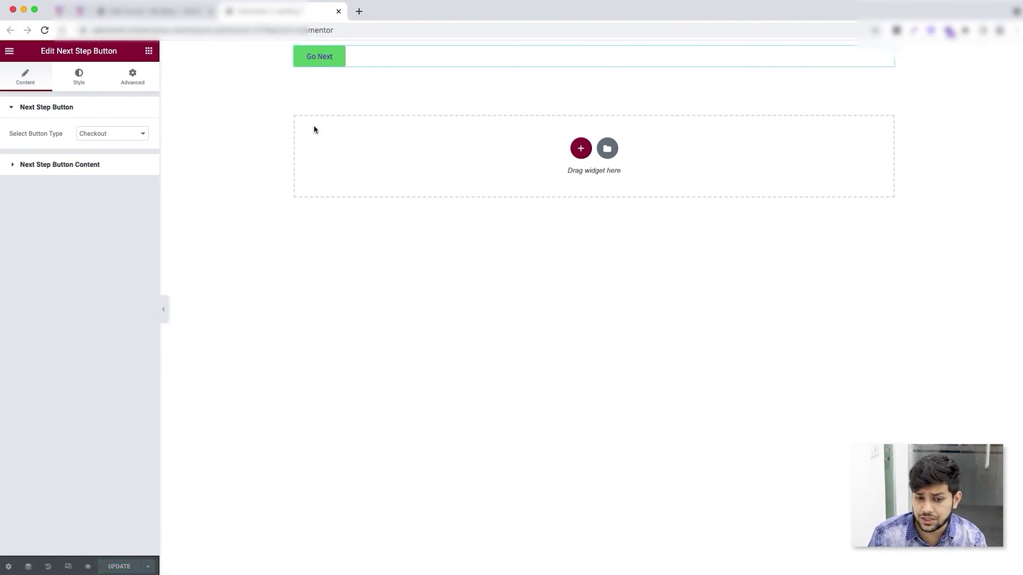
{"action": "left_click", "coordinate": [339, 13]}
{"action": "left_click", "coordinate": [505, 290]}
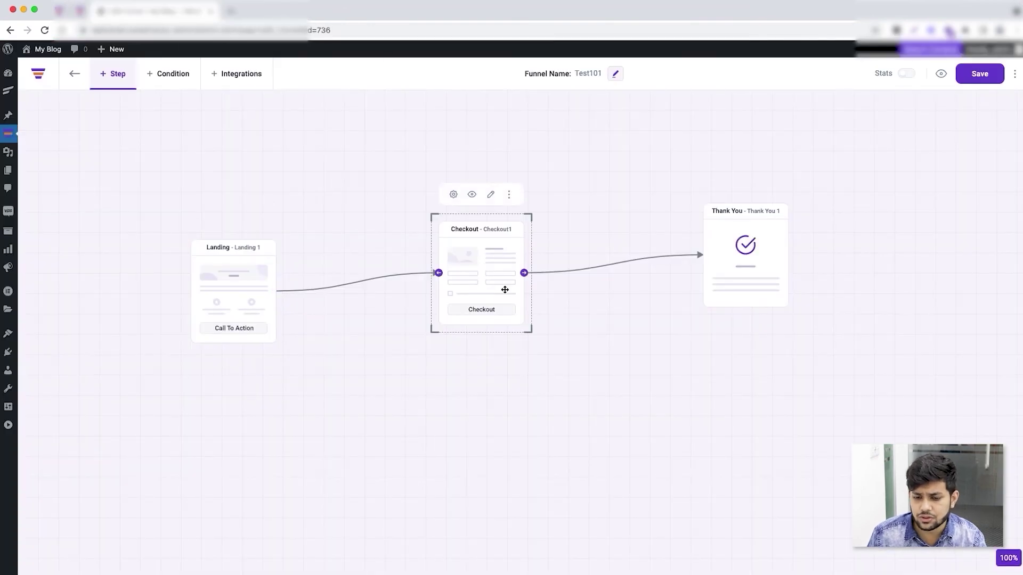
Put a 2 Column WP Funnels Checkout widget on the Checkout1 page and save it.
{"action": "left_click", "coordinate": [492, 194]}
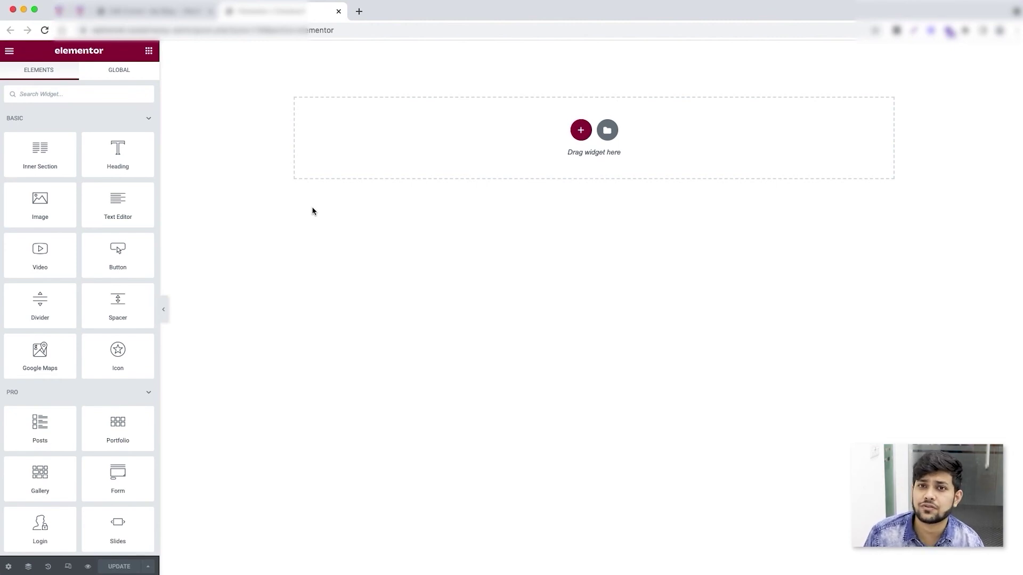
{"action": "scroll", "coordinate": [119, 313], "scroll_direction": "down", "scroll_amount": 10}
{"action": "scroll", "coordinate": [123, 311], "scroll_direction": "up", "scroll_amount": 8}
{"action": "scroll", "coordinate": [123, 311], "scroll_direction": "up", "scroll_amount": 5}
{"action": "scroll", "coordinate": [126, 288], "scroll_direction": "down", "scroll_amount": 15}
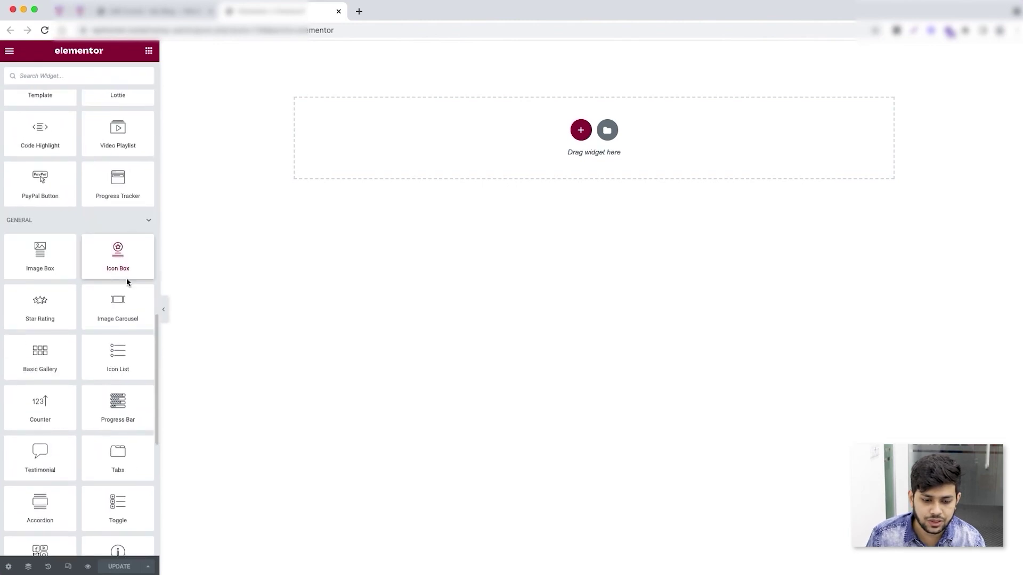
{"action": "left_click_drag", "start_coordinate": [39, 496], "coordinate": [468, 158]}
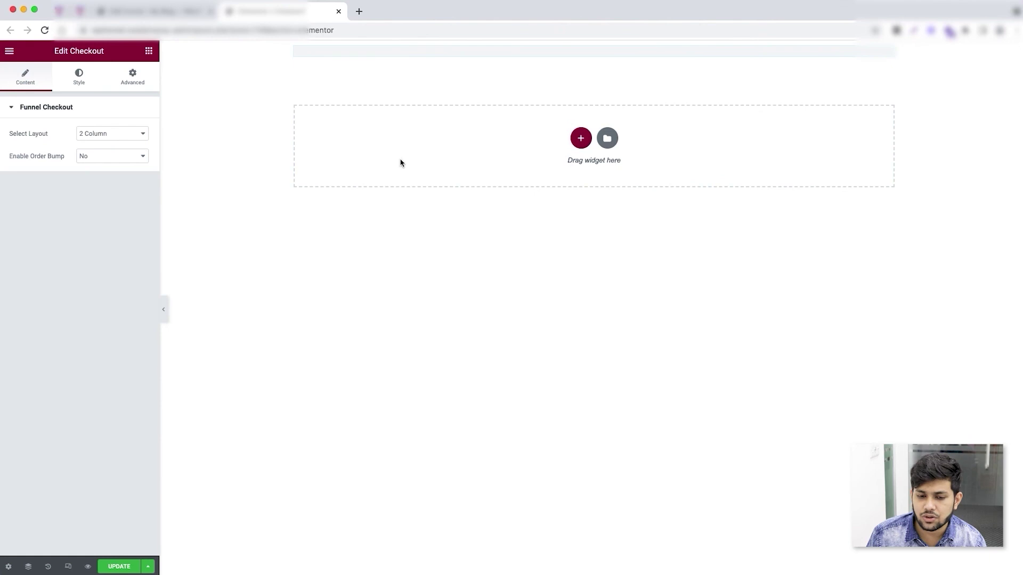
{"action": "scroll", "coordinate": [493, 272], "scroll_direction": "down", "scroll_amount": 2}
{"action": "scroll", "coordinate": [494, 273], "scroll_direction": "down", "scroll_amount": 4}
{"action": "scroll", "coordinate": [493, 275], "scroll_direction": "up", "scroll_amount": 5}
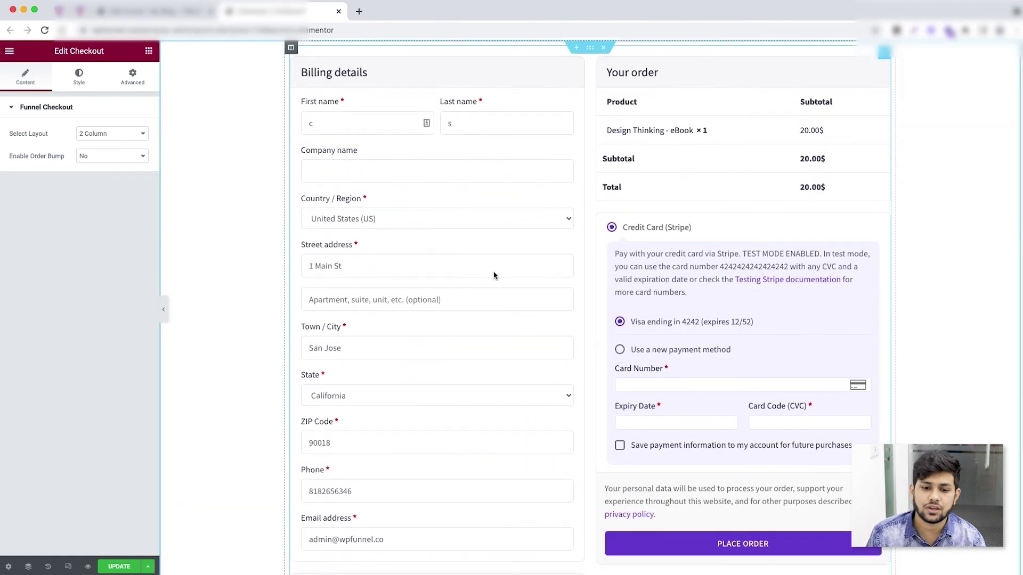
{"action": "left_click", "coordinate": [118, 566]}
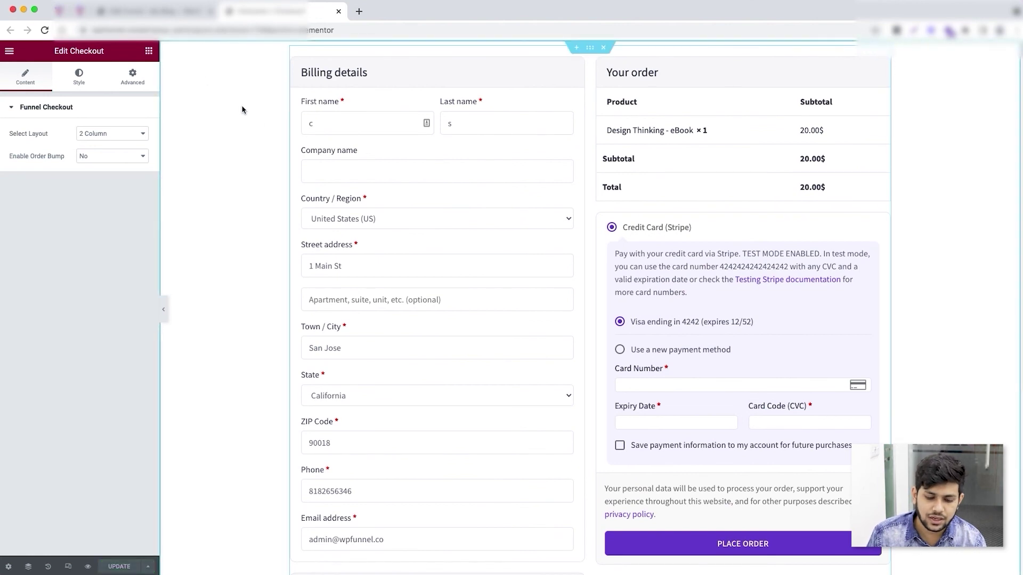
{"action": "left_click", "coordinate": [152, 11]}
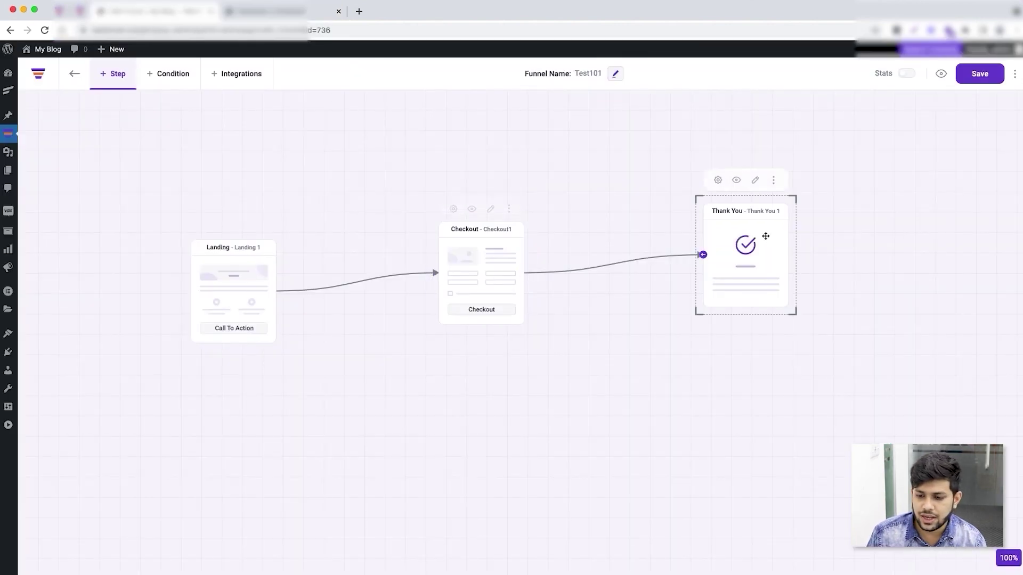
Open the Thank You 1 page in Elementor and drop an Order Detail widget onto it.
{"action": "left_click", "coordinate": [753, 174]}
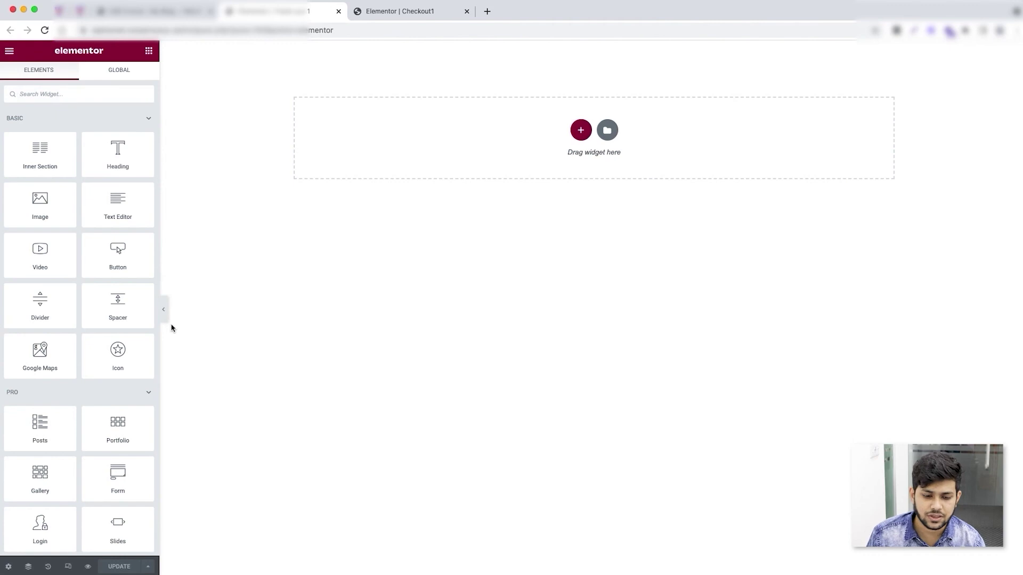
{"action": "scroll", "coordinate": [147, 203], "scroll_direction": "down", "scroll_amount": 20}
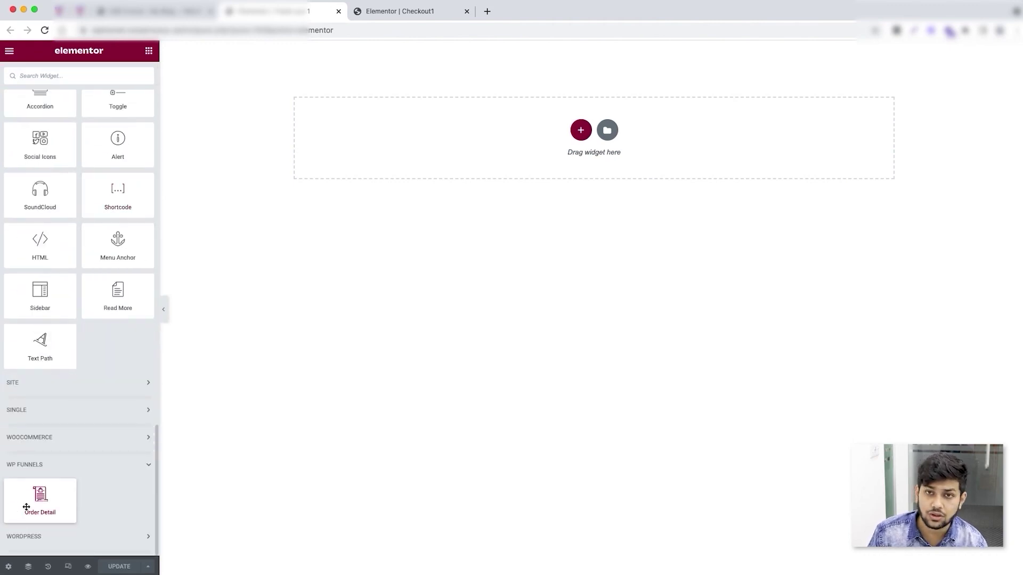
{"action": "left_click_drag", "start_coordinate": [27, 506], "coordinate": [422, 119]}
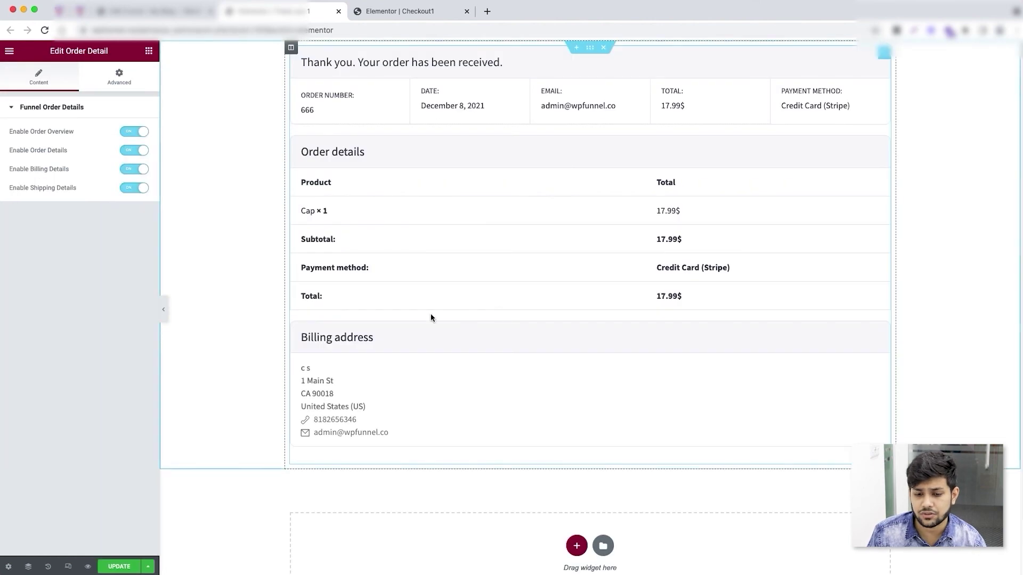